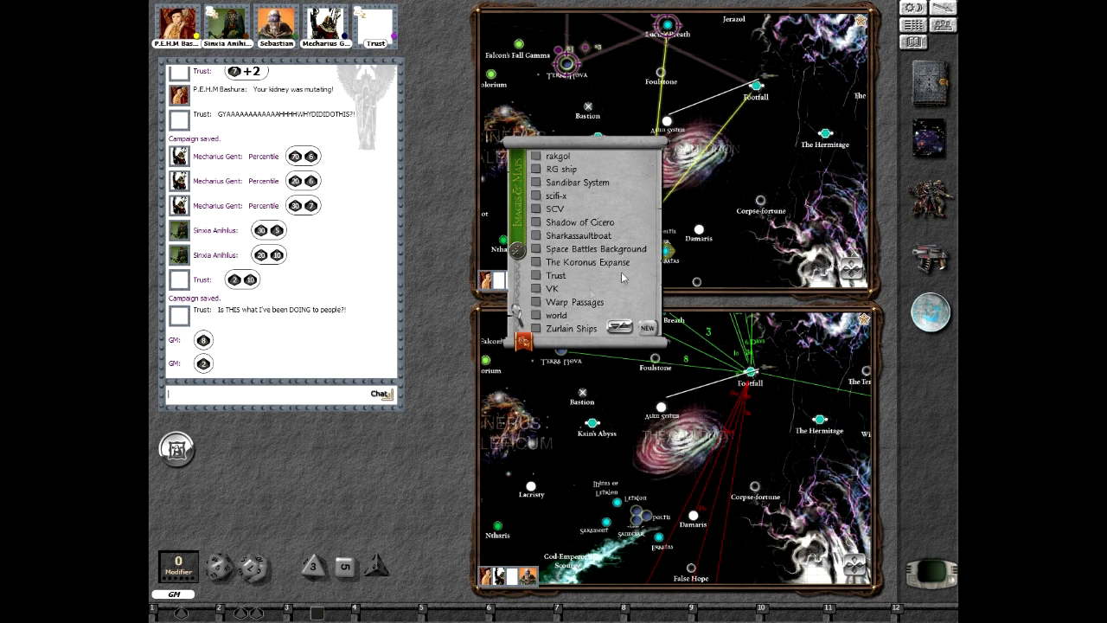
Add the RS1 image to Images & Maps, open it, and arrange its window wide and short
left_click_drag(623, 266, 925, 143)
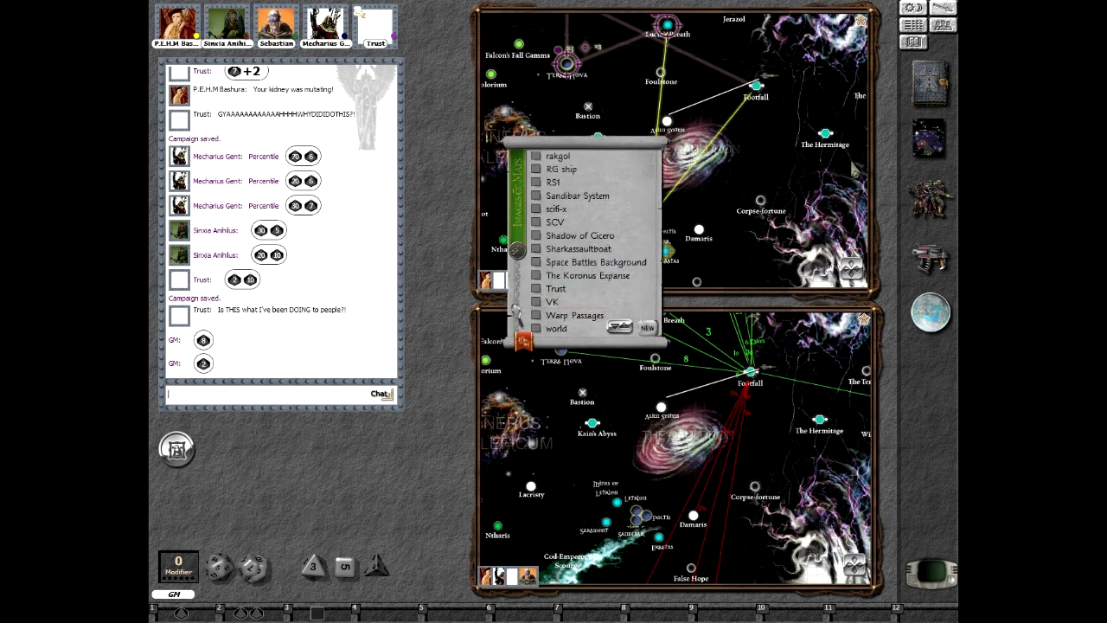
scroll(594, 243, "up", 4)
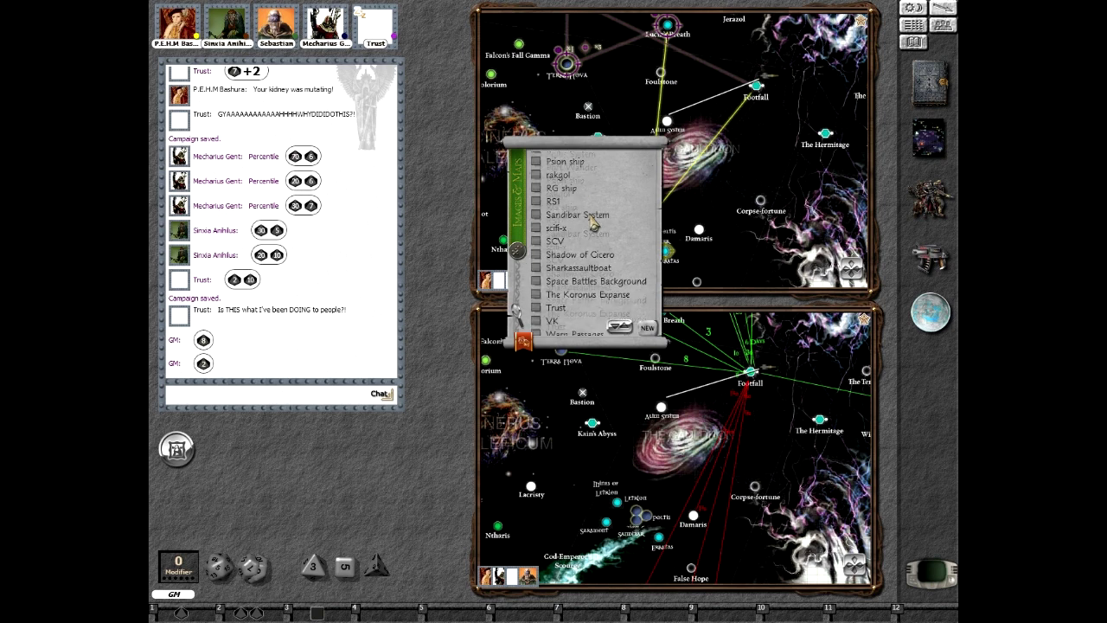
scroll(594, 225, "down", 3)
scroll(588, 234, "up", 3)
scroll(584, 246, "up", 3)
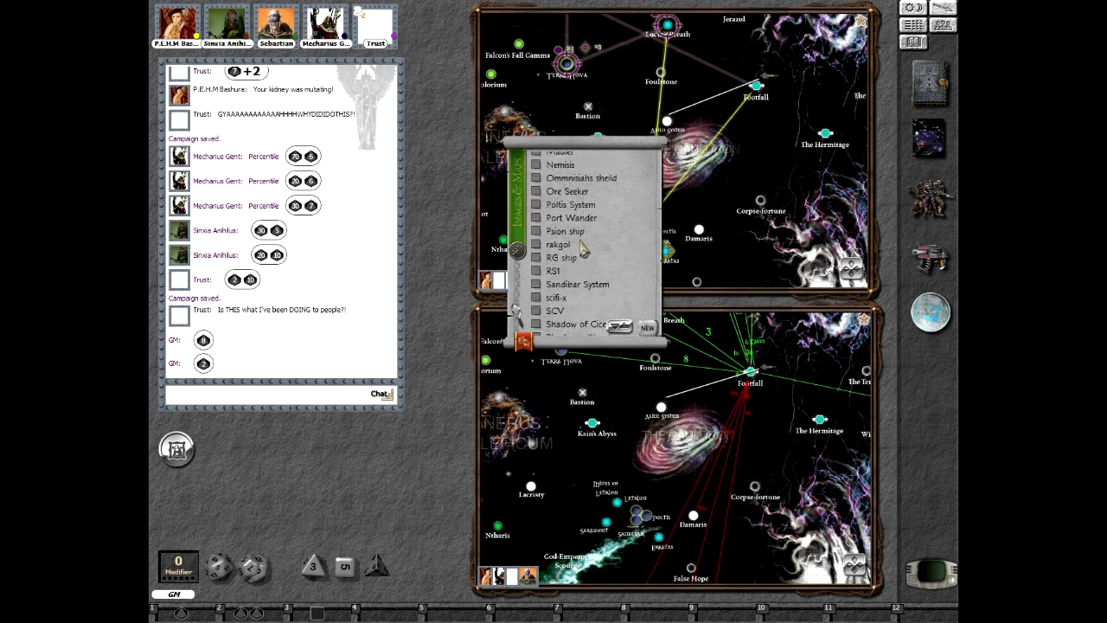
double_click(562, 256)
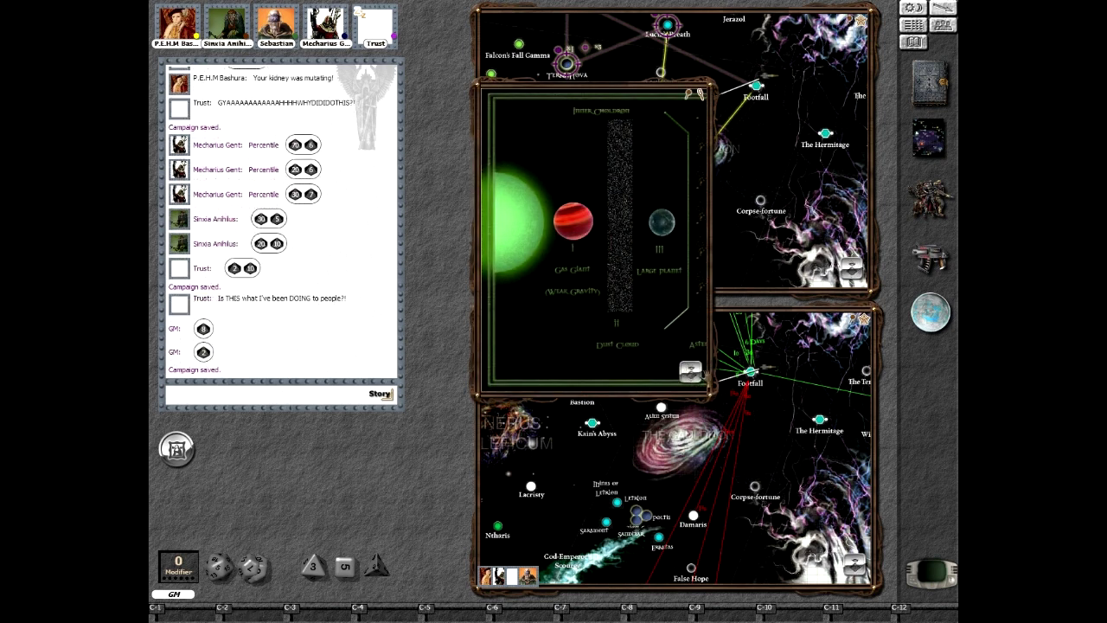
mouse_move(708, 389)
left_mouse_down()
mouse_move(865, 277)
mouse_move(862, 295)
left_mouse_up()
scroll(721, 206, "down", 2)
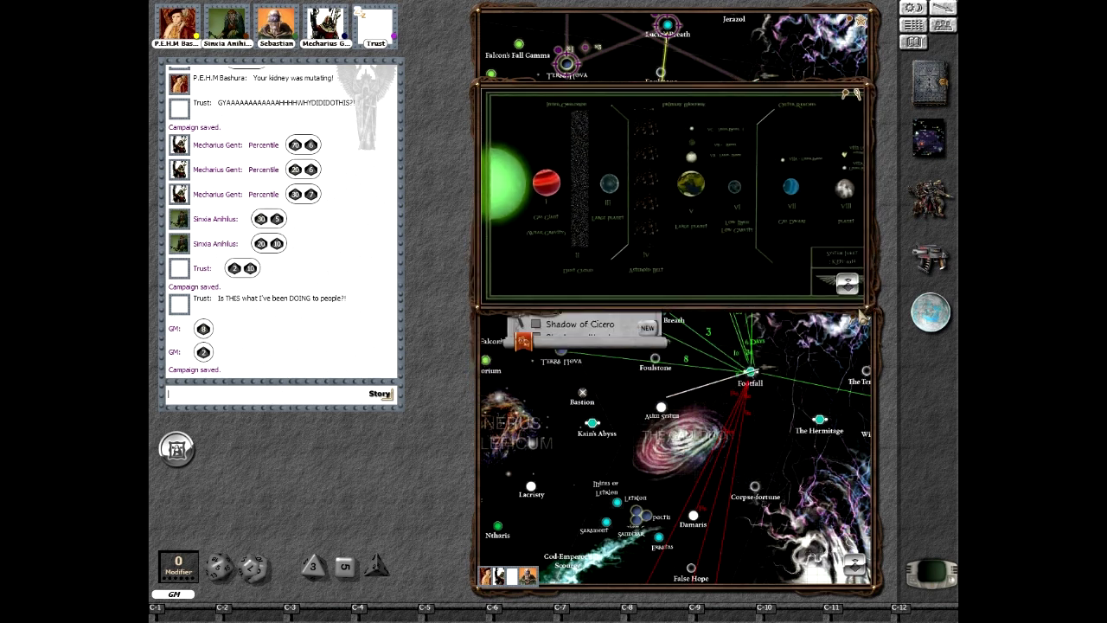
left_click_drag(855, 94, 690, 245)
scroll(561, 375, "up", 2)
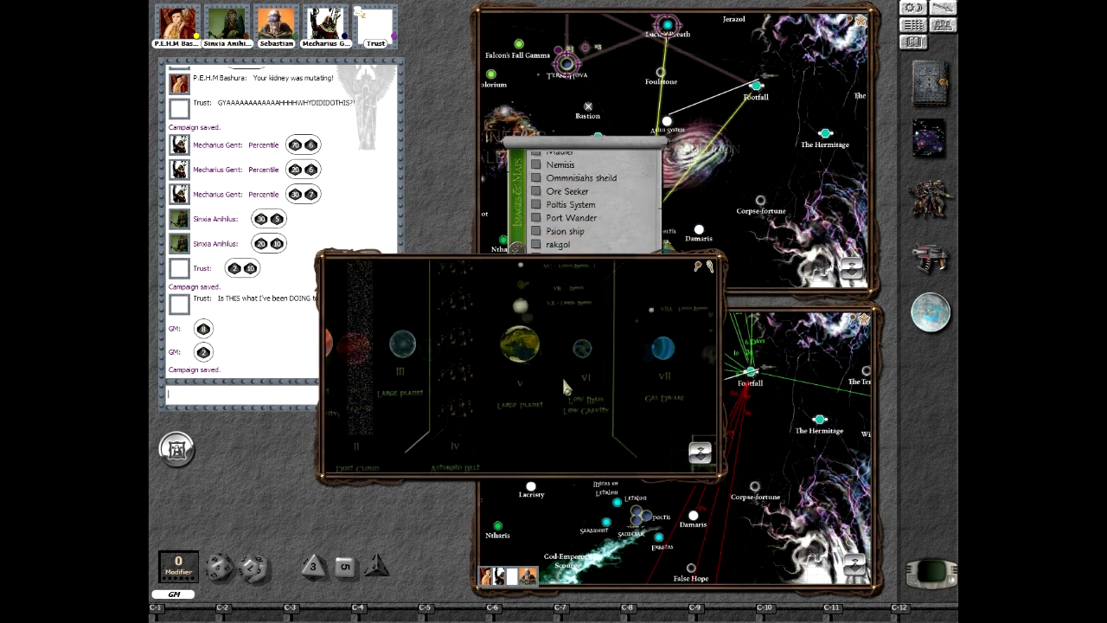
mouse_move(708, 449)
left_mouse_down()
mouse_move(739, 493)
mouse_move(745, 558)
mouse_move(742, 498)
left_mouse_up()
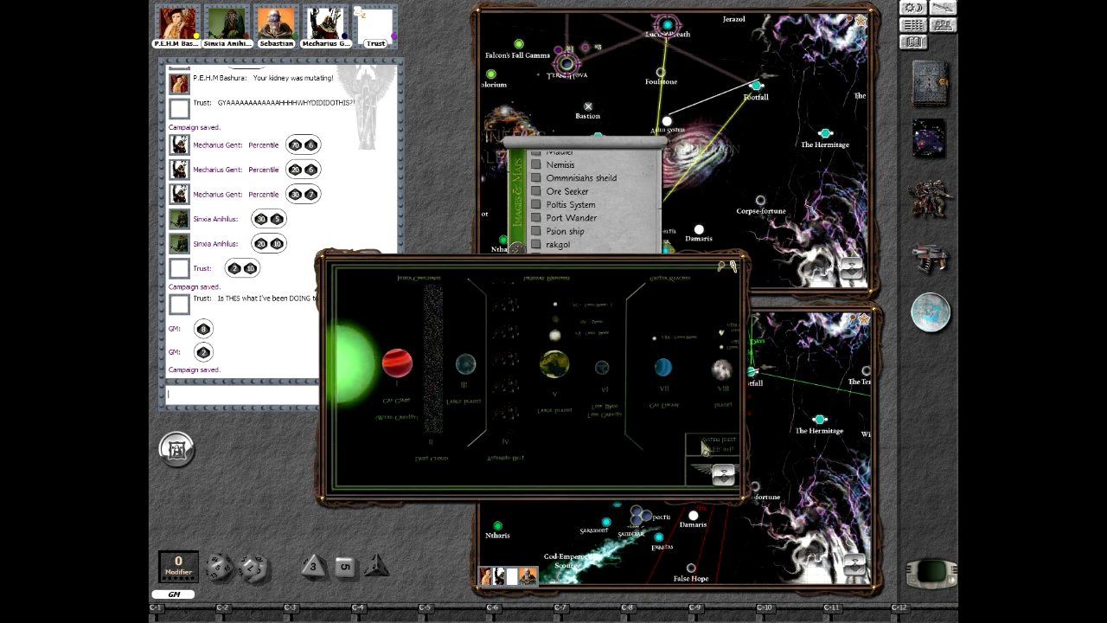
left_click_drag(636, 384, 741, 321)
Share the RS1 star-system image with the players and nudge its window into place
right_click(738, 309)
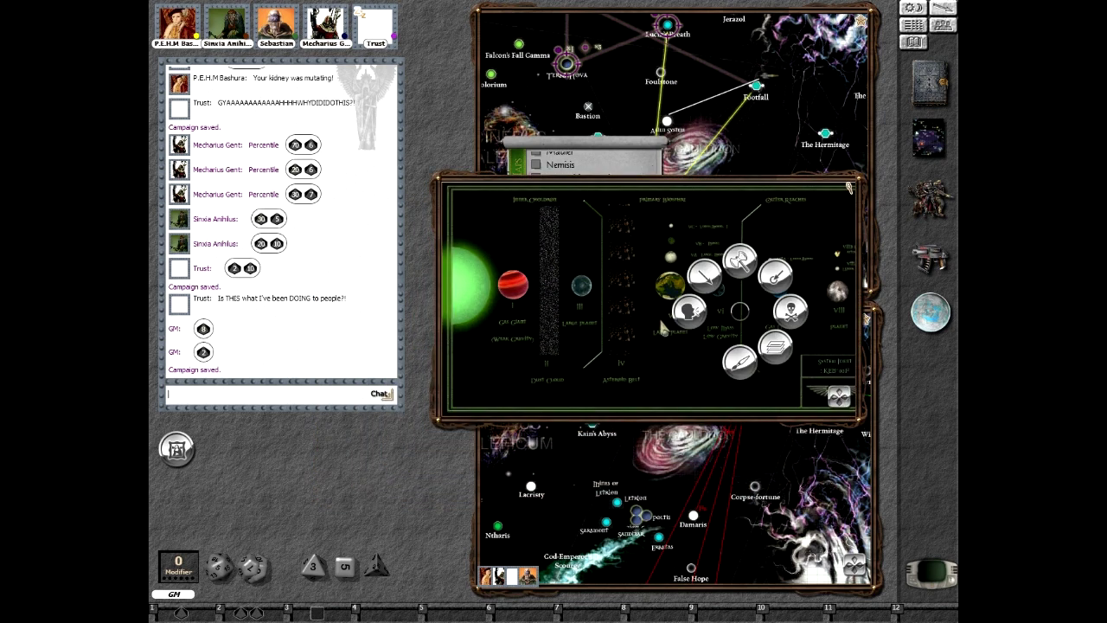
right_click(642, 310)
left_click(597, 289)
left_click(553, 321)
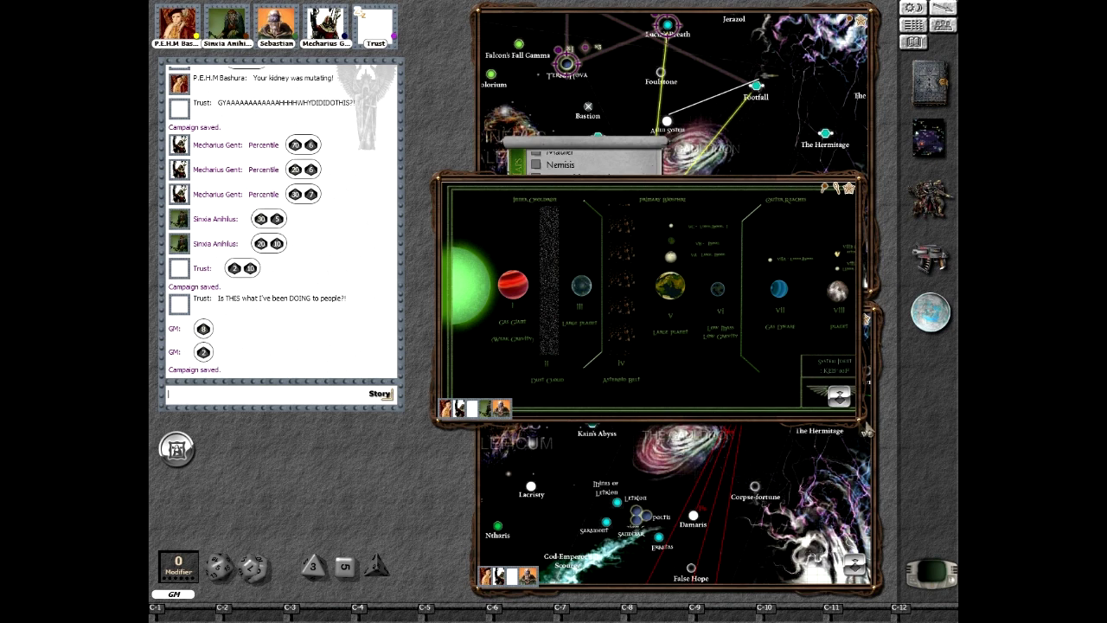
left_click_drag(868, 428, 859, 408)
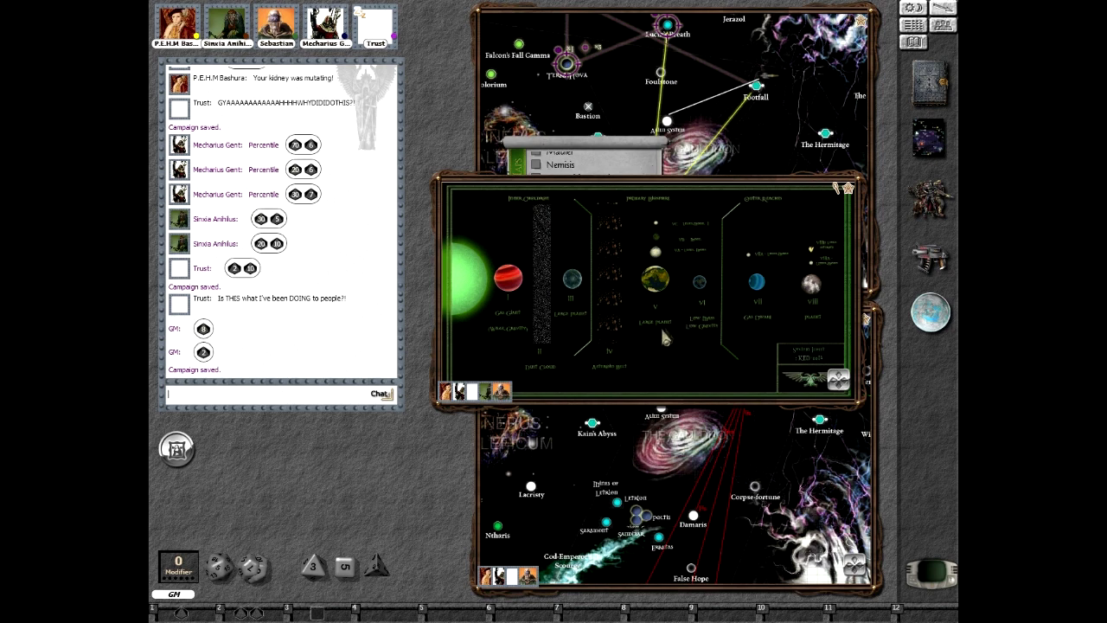
left_click_drag(660, 326, 633, 358)
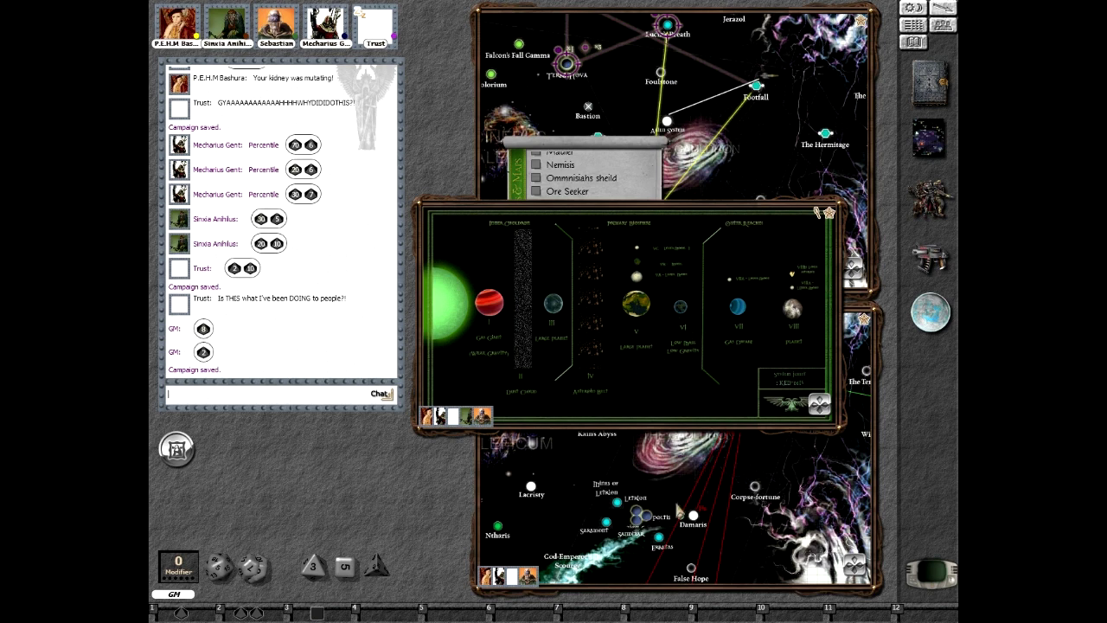
Open the Belka world map from Images & Maps and share it with the players
left_click(936, 148)
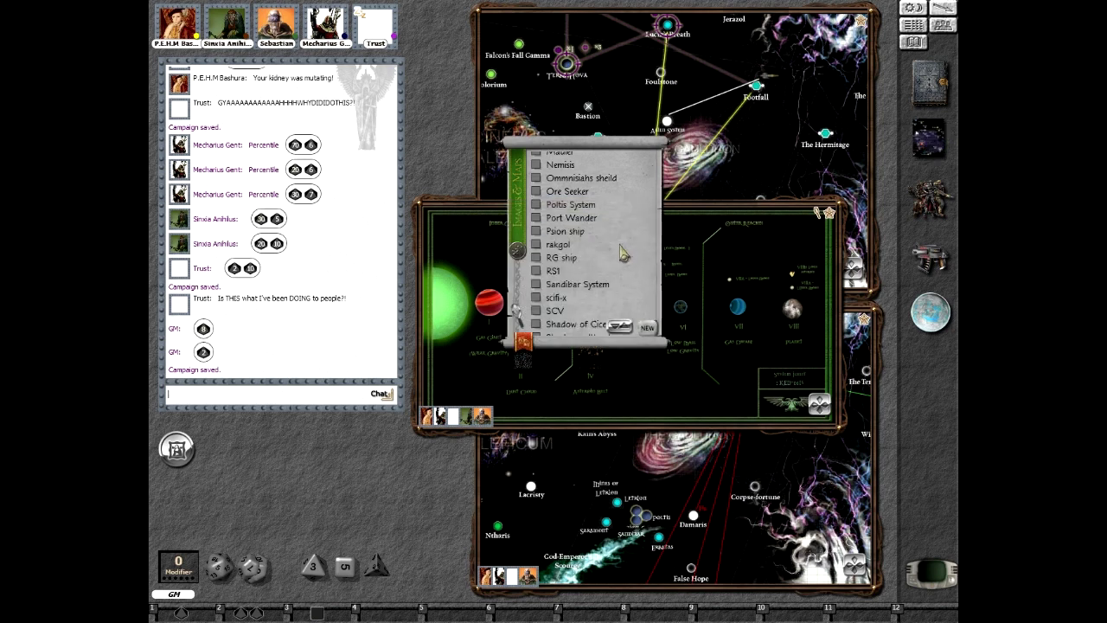
scroll(623, 253, "up", 5)
scroll(623, 252, "up", 5)
scroll(622, 252, "up", 4)
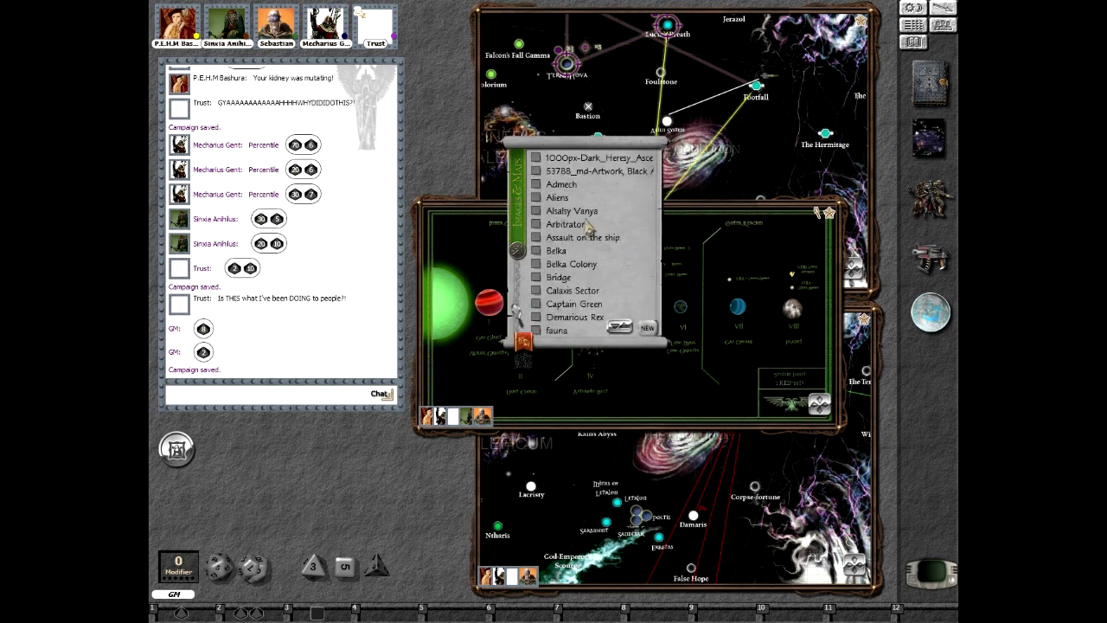
left_click(556, 251)
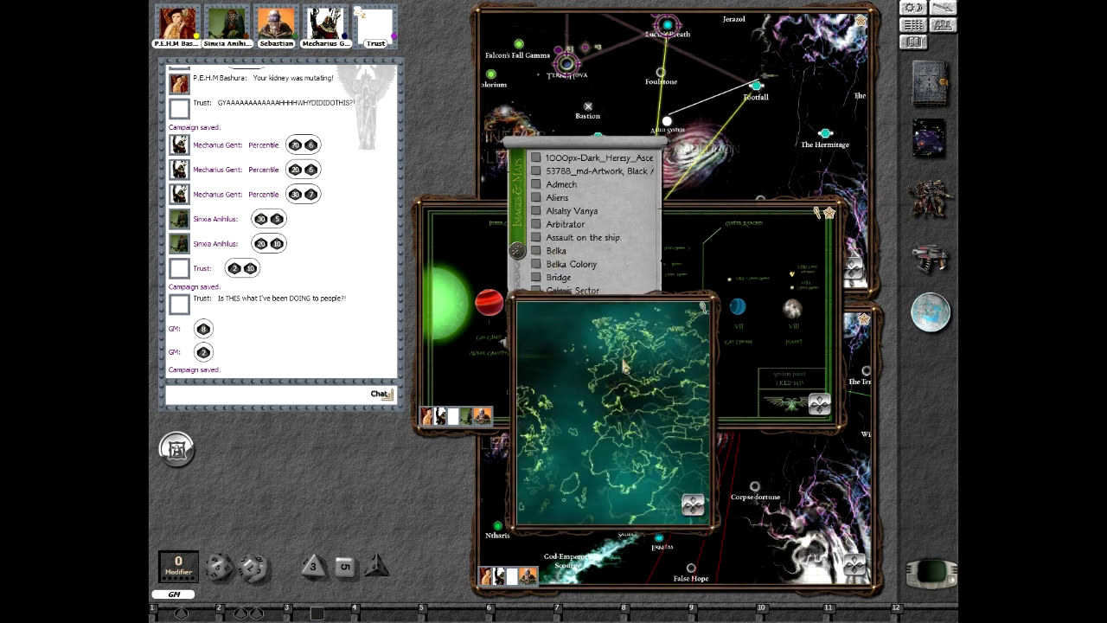
right_click(601, 389)
left_click(553, 389)
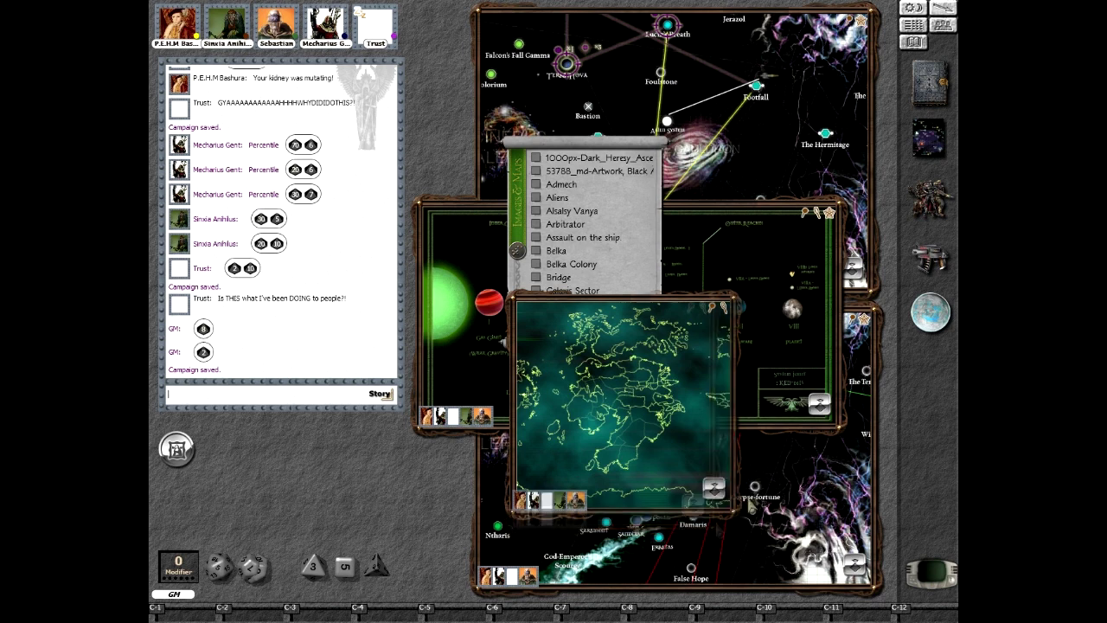
Widen the Belka map, close it, and bring the star-system image back to front
left_click_drag(710, 529, 892, 536)
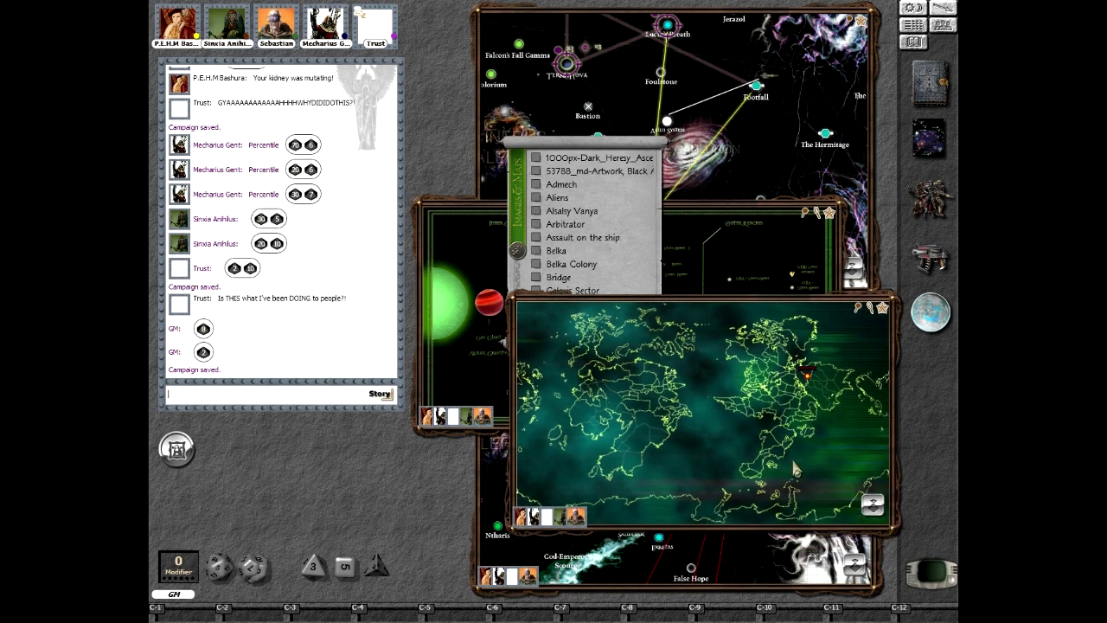
right_click(772, 406)
left_click(780, 360)
left_click(747, 250)
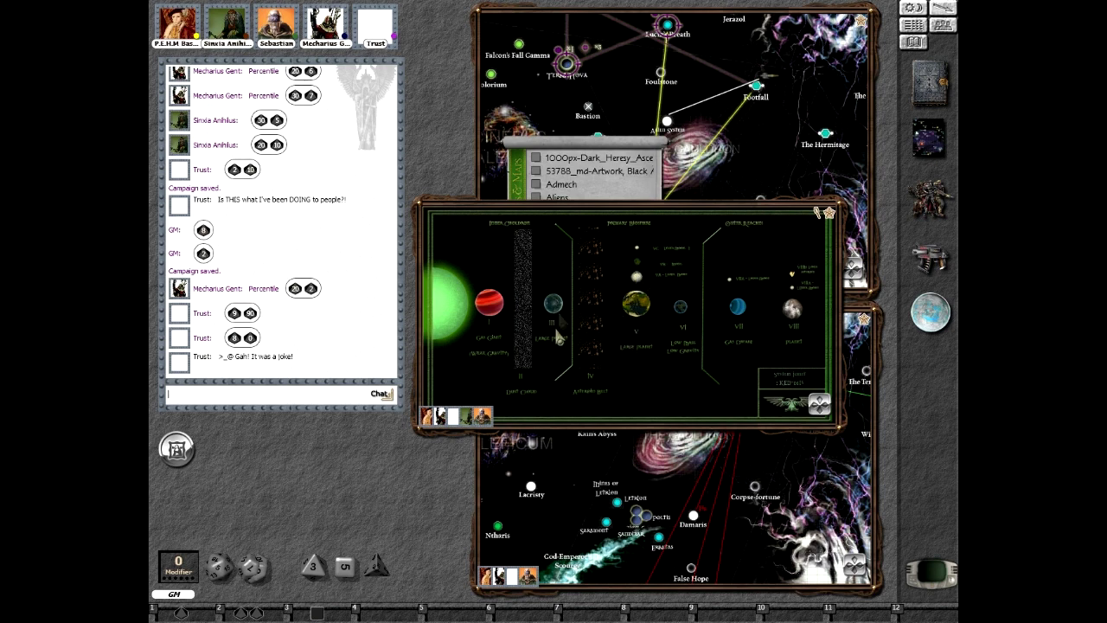
scroll(556, 346, "up", 1)
scroll(559, 329, "down", 1)
Place a token from the Ships folder beside planet V and rotate it upright
left_click(932, 581)
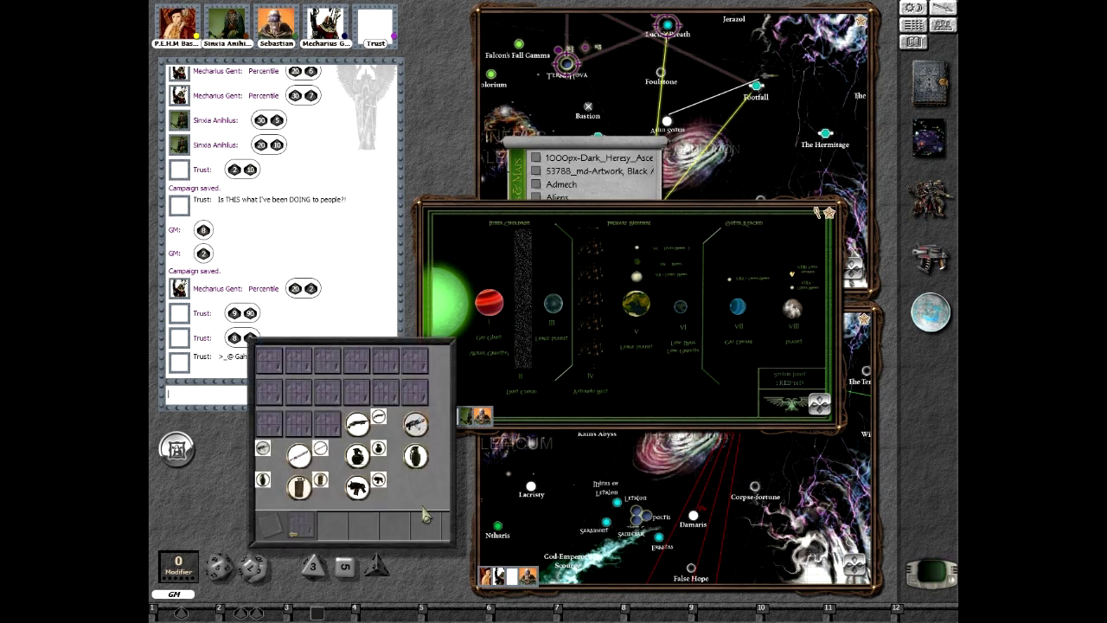
left_click(271, 423)
scroll(421, 470, "down", 1)
mouse_move(413, 454)
left_mouse_down()
mouse_move(635, 396)
mouse_move(638, 365)
left_mouse_up()
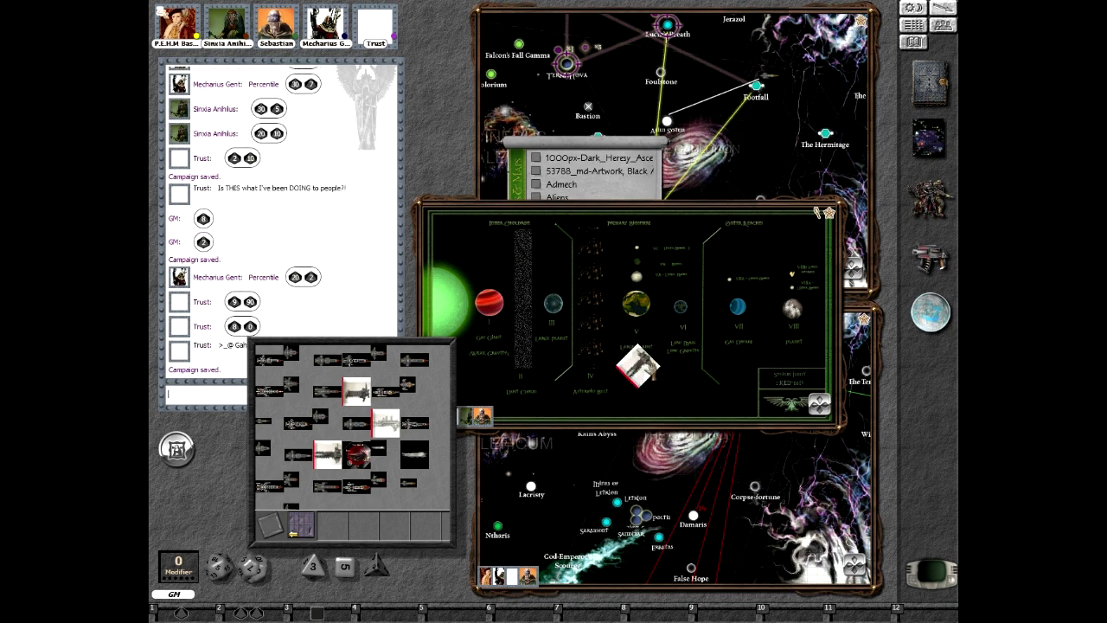
right_click(640, 367)
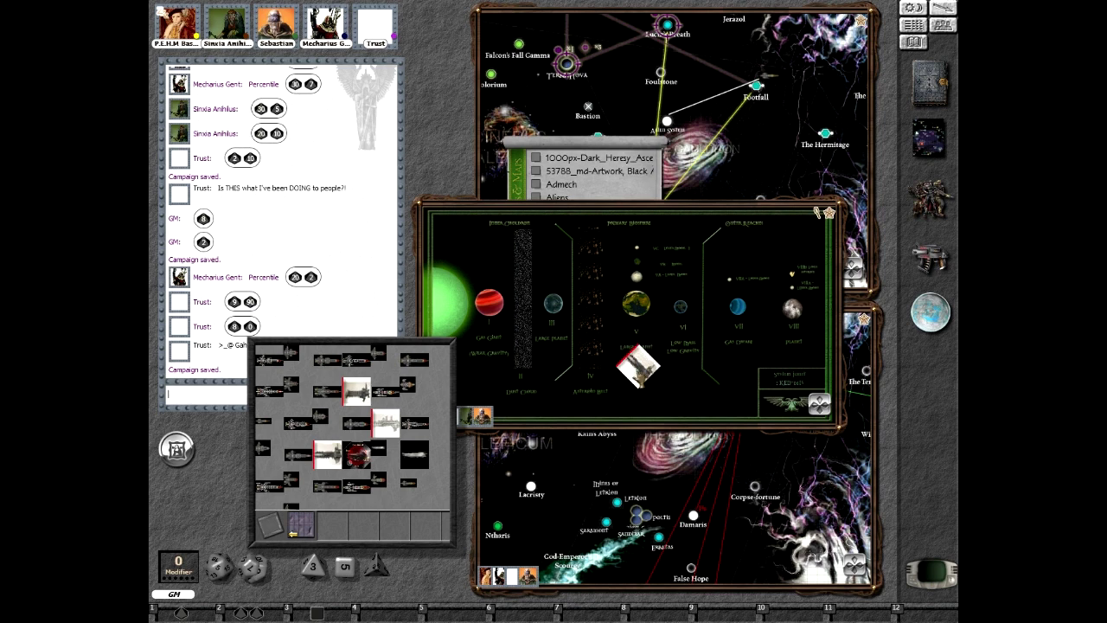
scroll(639, 370, "down", 3)
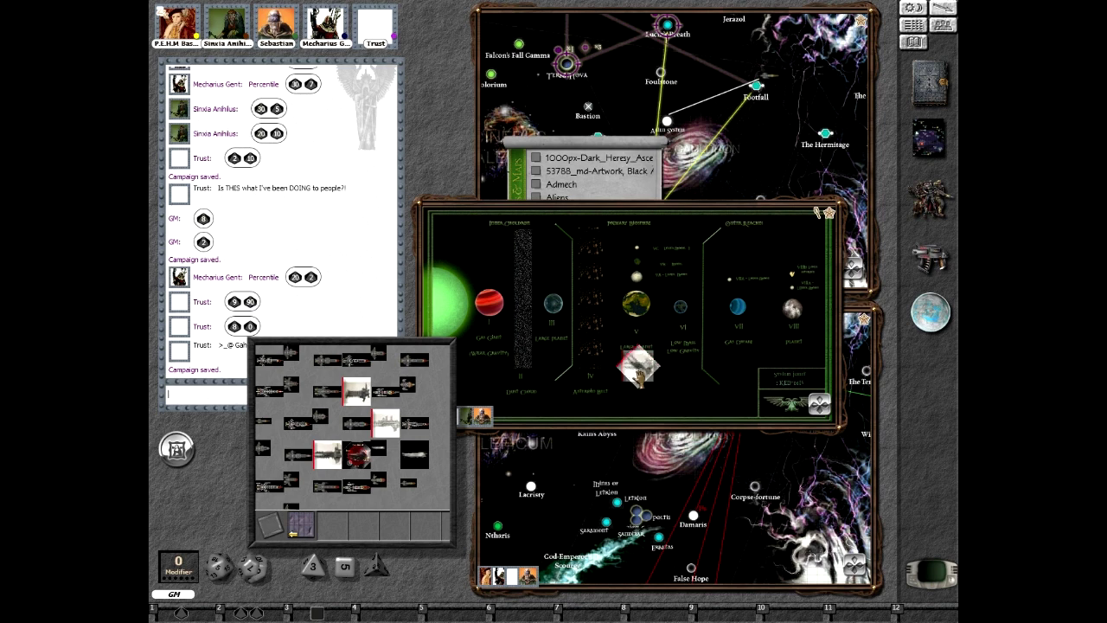
scroll(640, 374, "down", 2)
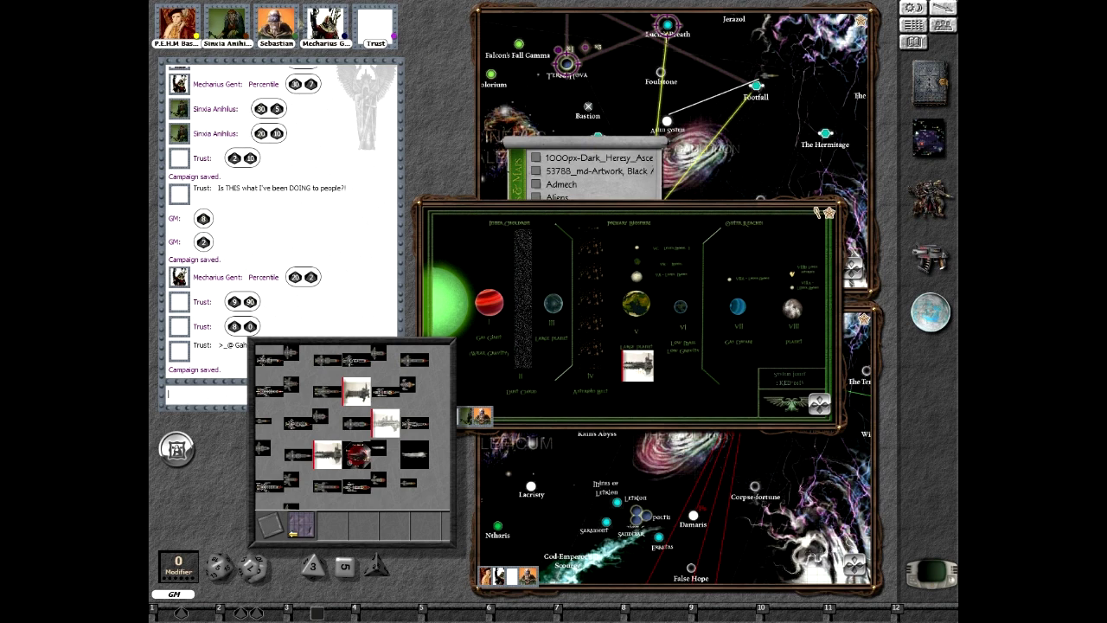
double_click(275, 26)
left_click(751, 227)
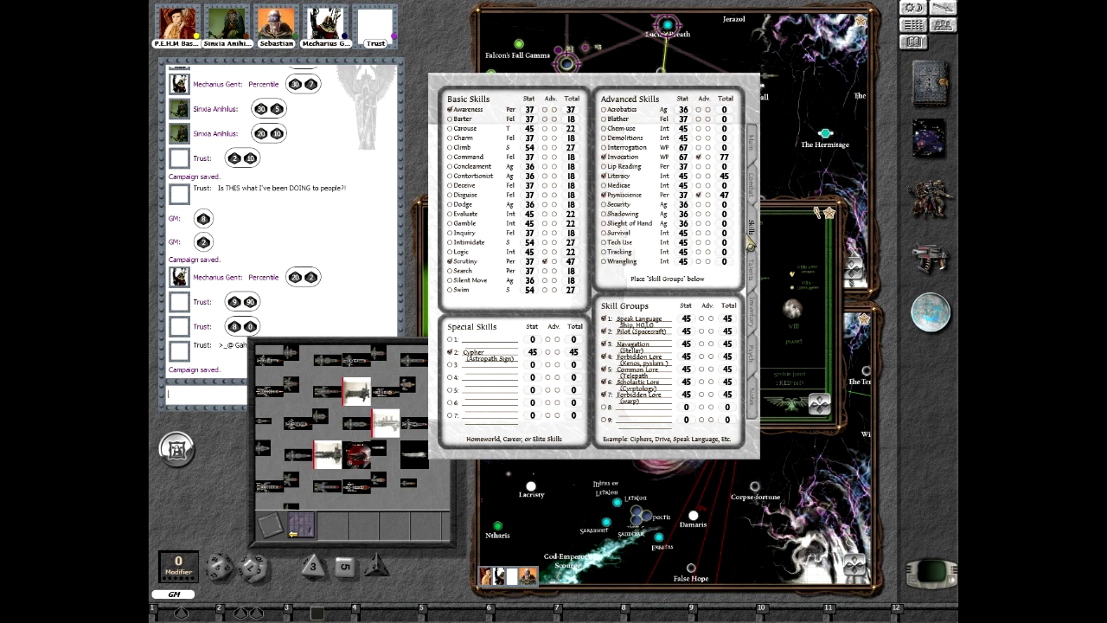
left_click(751, 78)
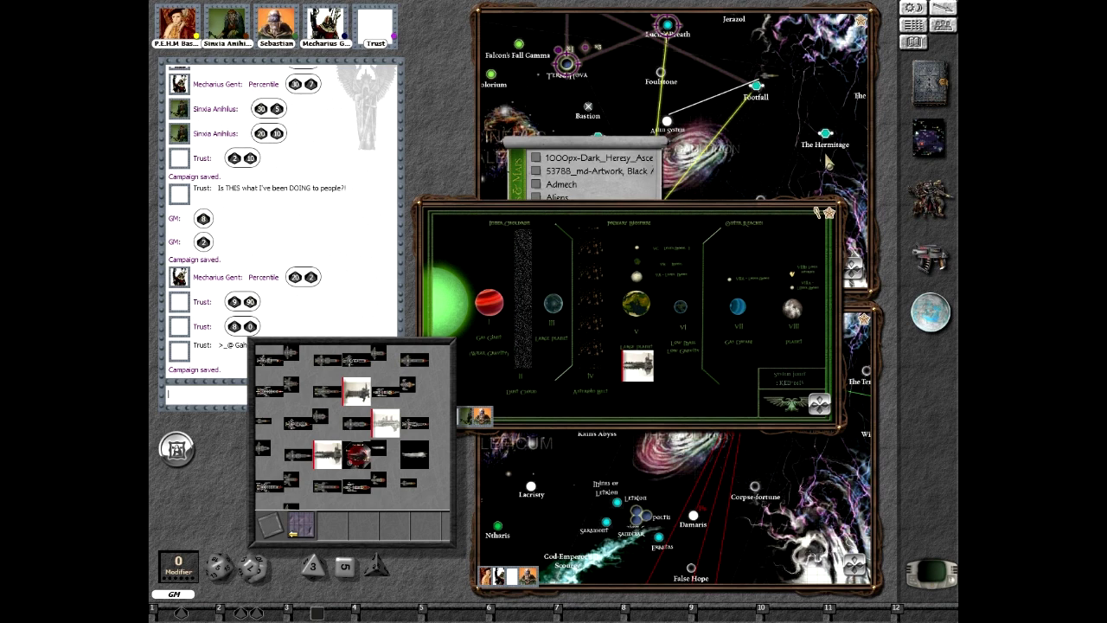
Switch the token panel to weapons and items tokens, then close it
left_click(932, 573)
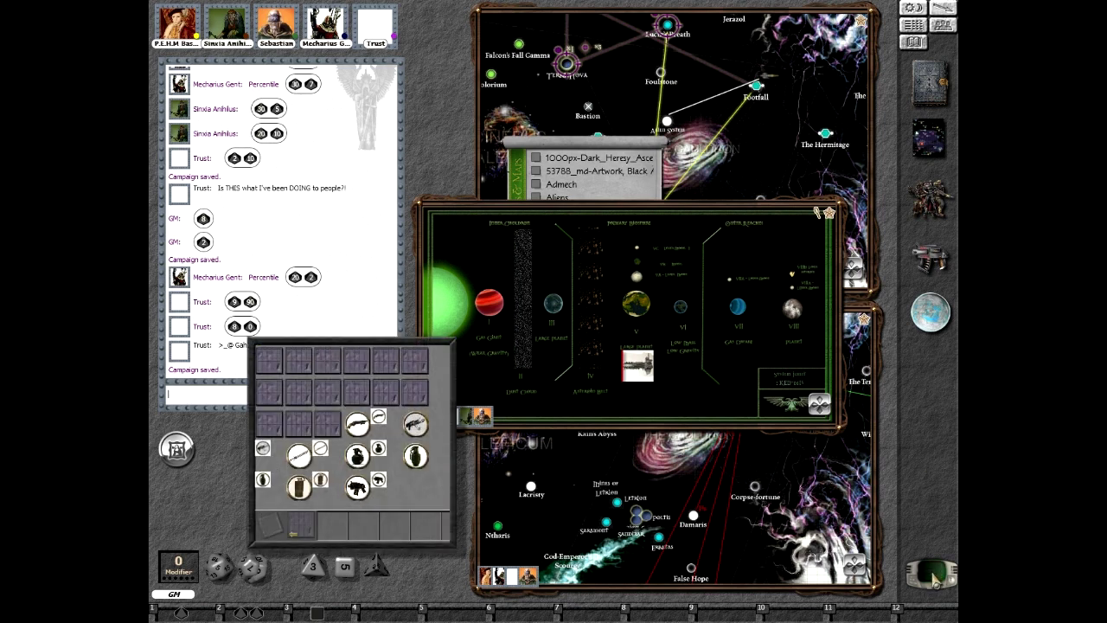
left_click(933, 575)
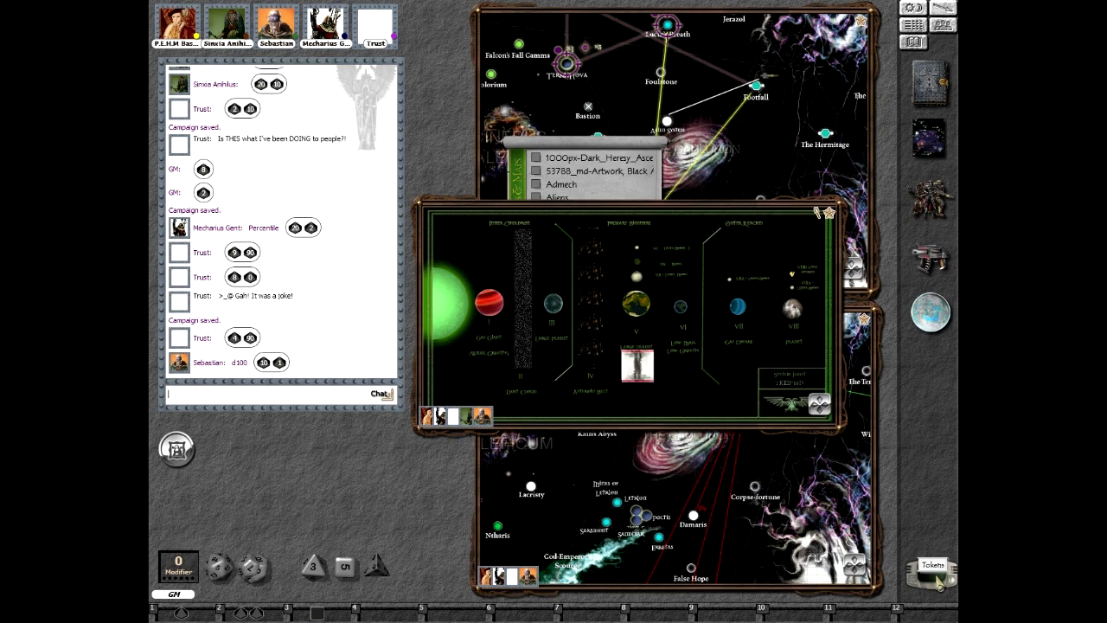
left_click(938, 582)
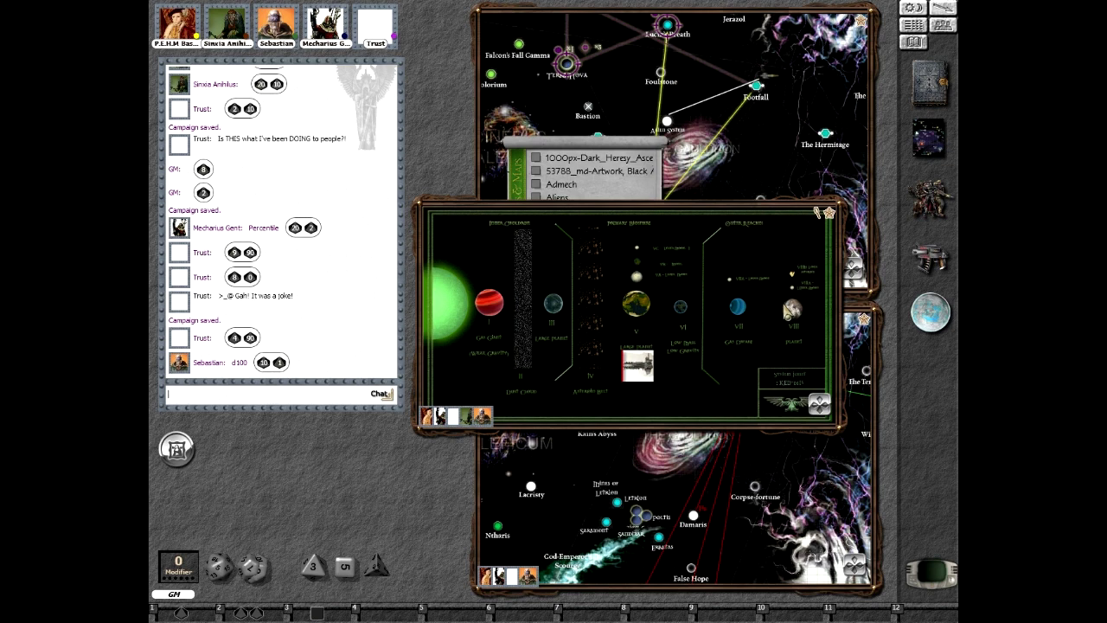
key("shift+Right")
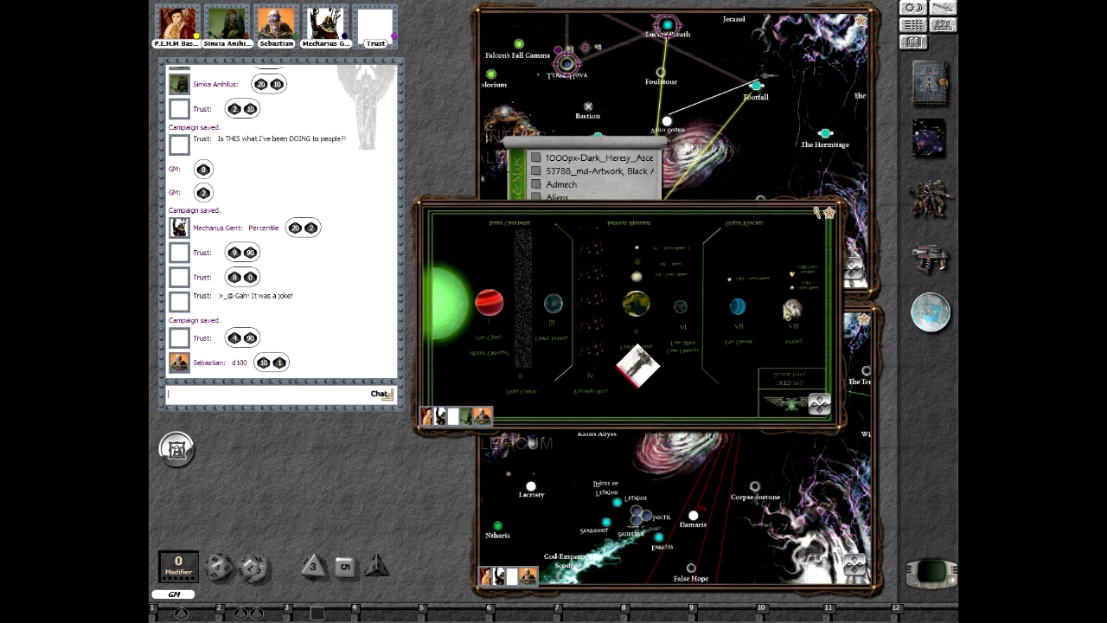
key("shift+Left")
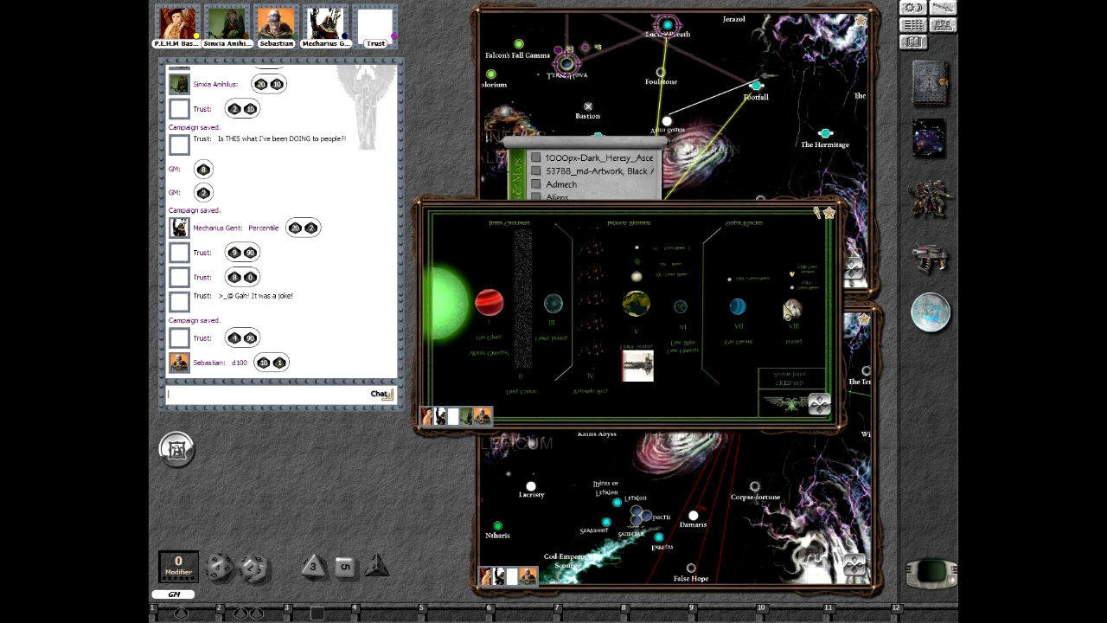
Review P.E.H.M Bashura's Combat and Skills tabs, then close the character sheet
double_click(172, 28)
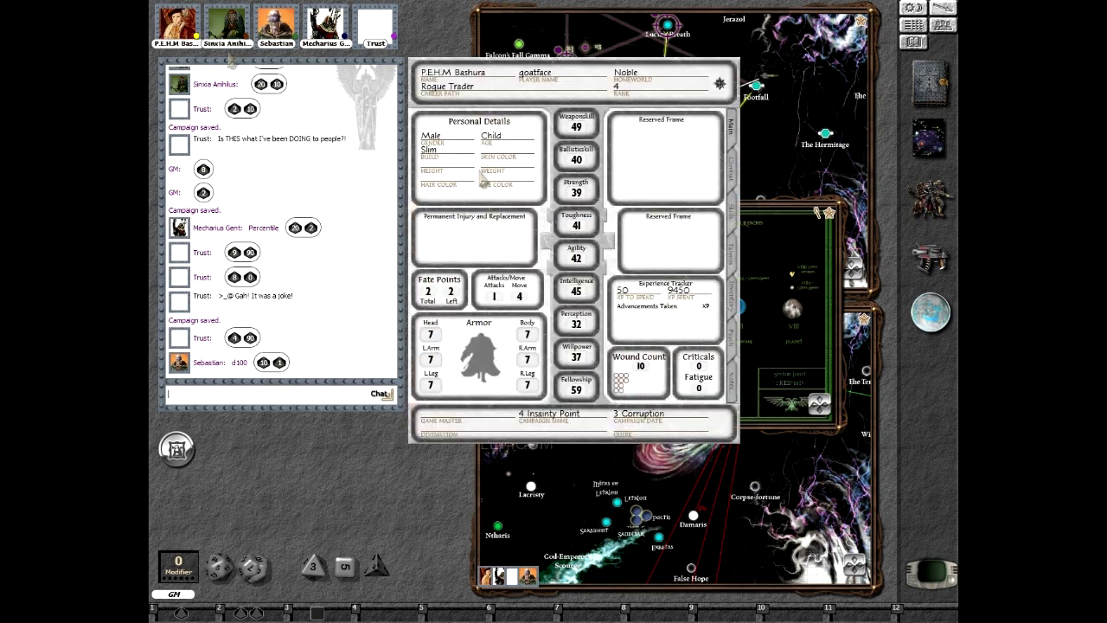
left_click(735, 186)
left_click(735, 214)
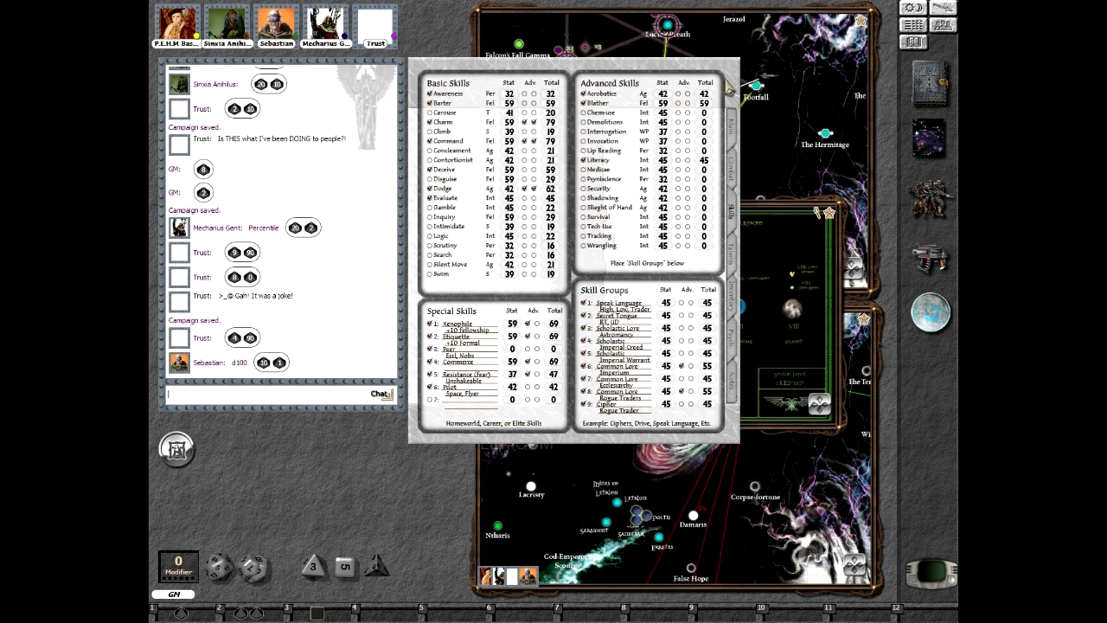
left_click(729, 32)
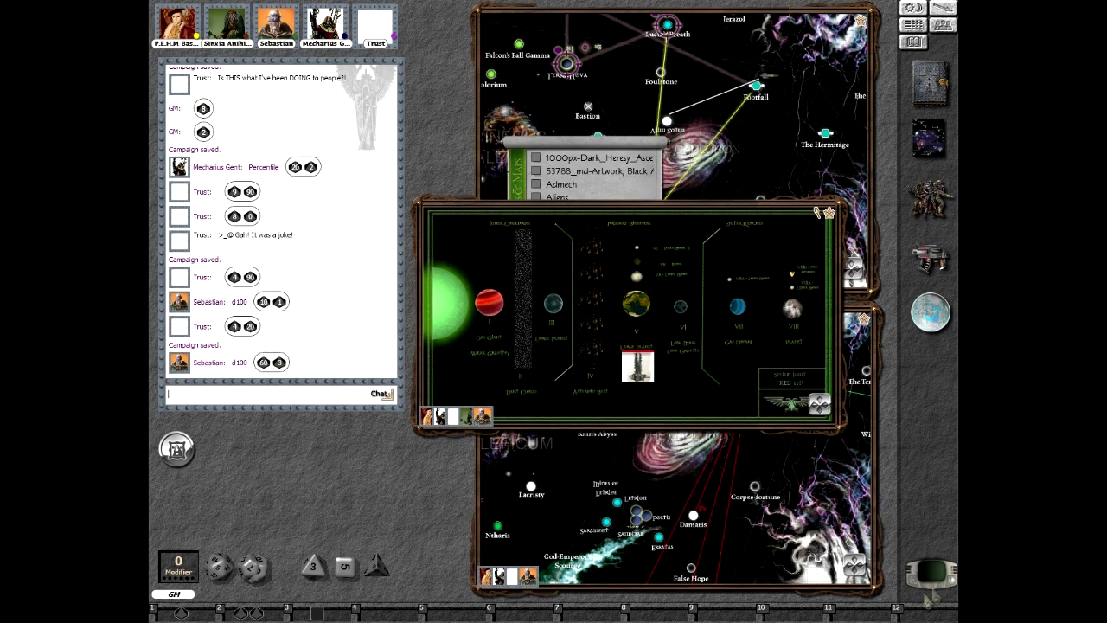
Bring up the token panel and change it from weapon tokens to ship tokens
left_click(934, 575)
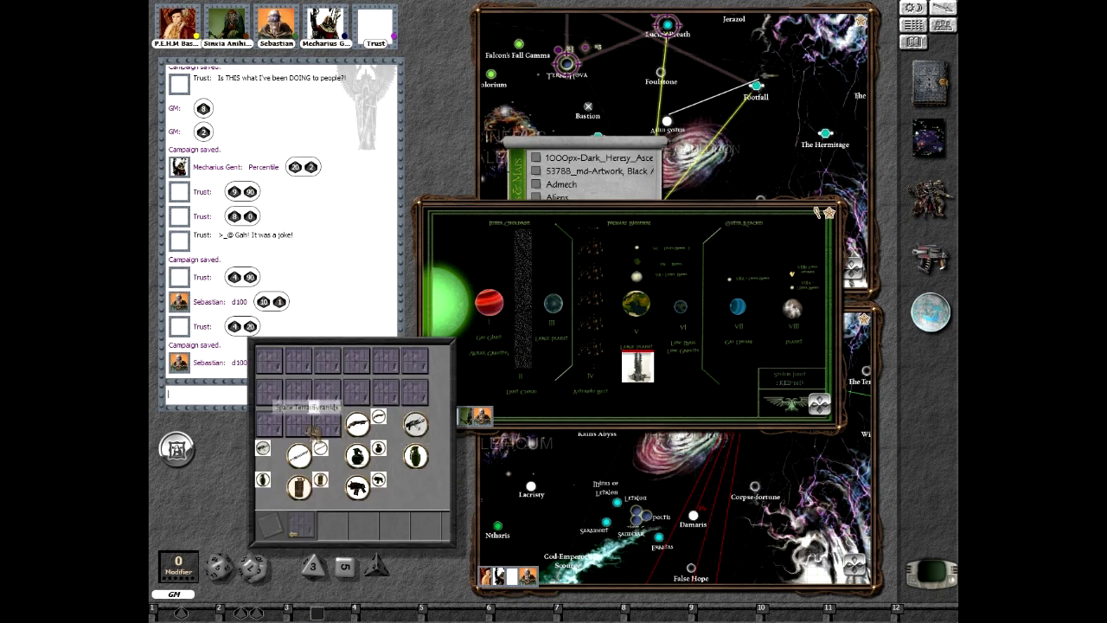
left_click(265, 417)
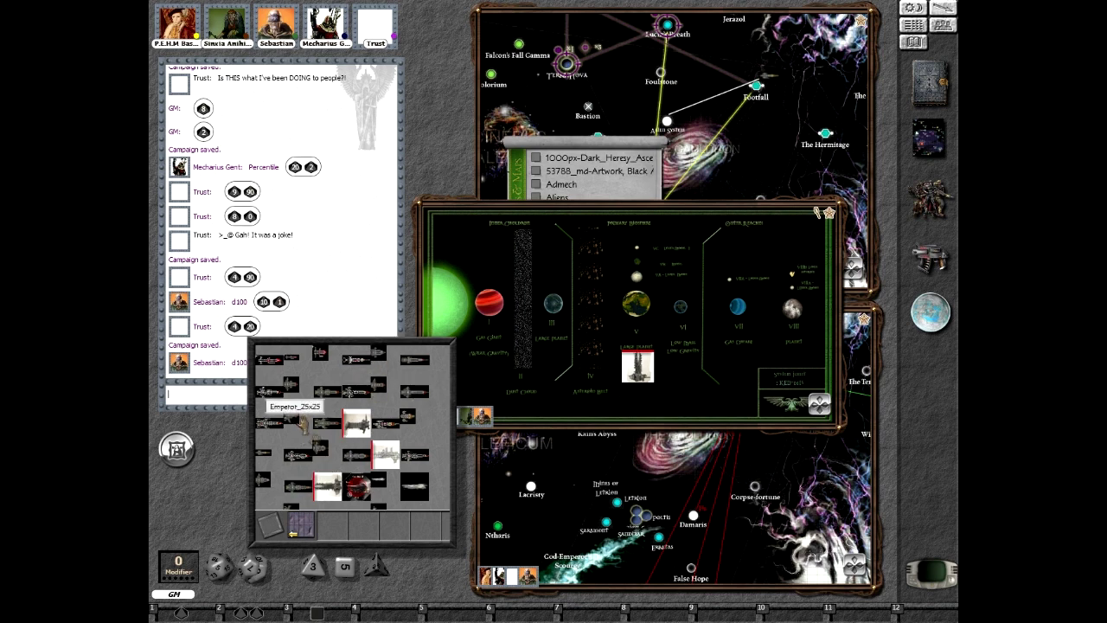
scroll(336, 467, "down", 2)
scroll(336, 465, "up", 2)
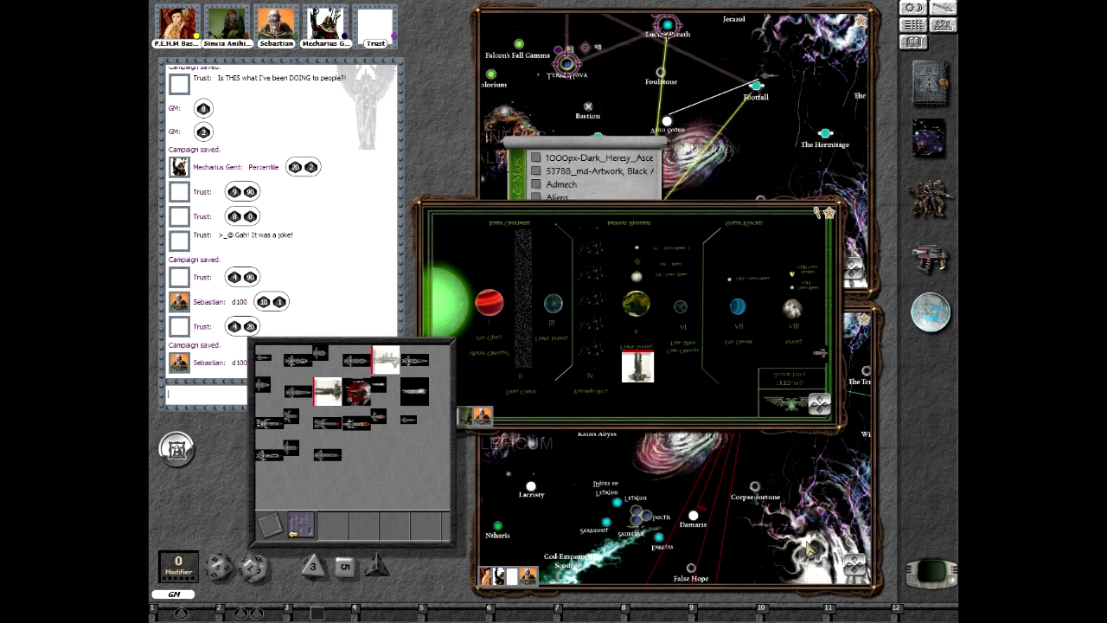
Reposition the ship token tray lower, toward the bottom-left of the screen
mouse_move(445, 379)
left_mouse_down()
mouse_move(464, 486)
mouse_move(441, 465)
left_mouse_up()
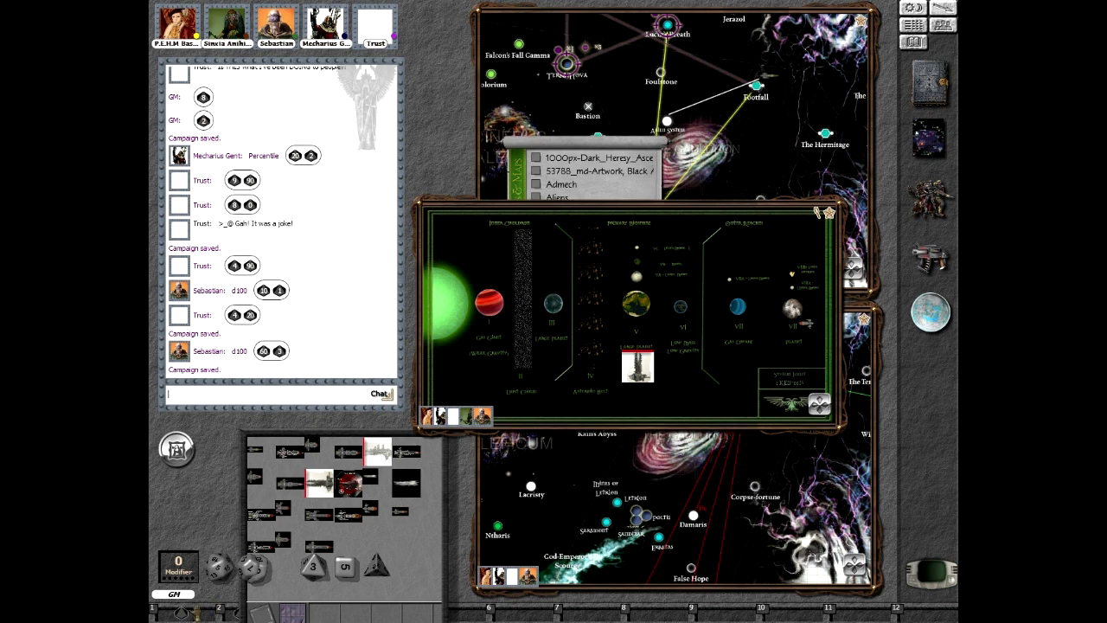
left_click_drag(430, 567, 471, 472)
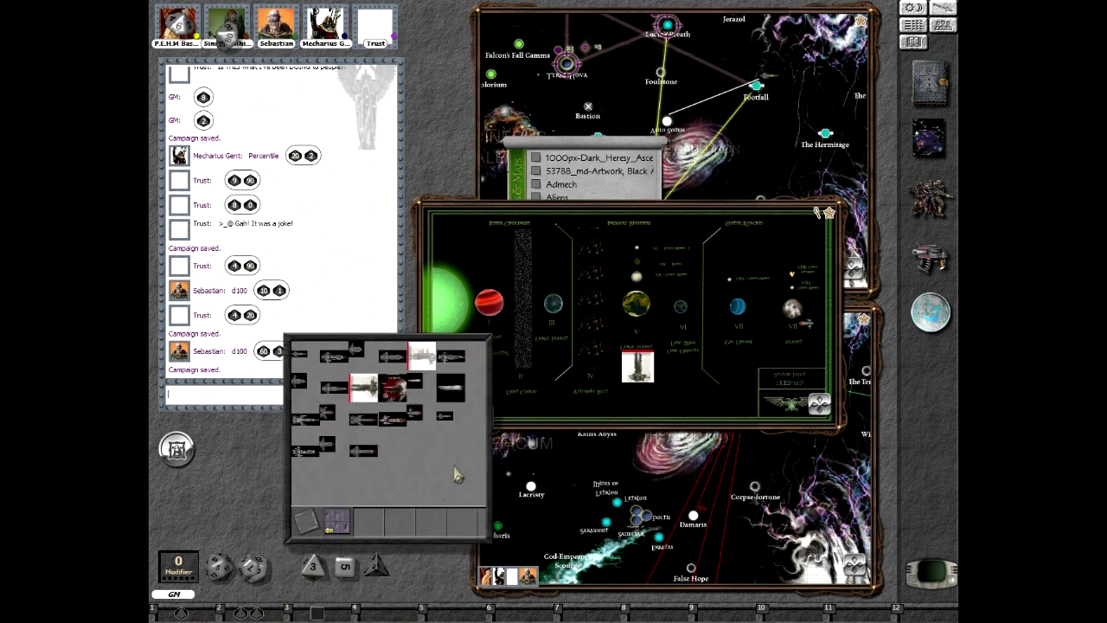
left_click_drag(456, 479, 373, 564)
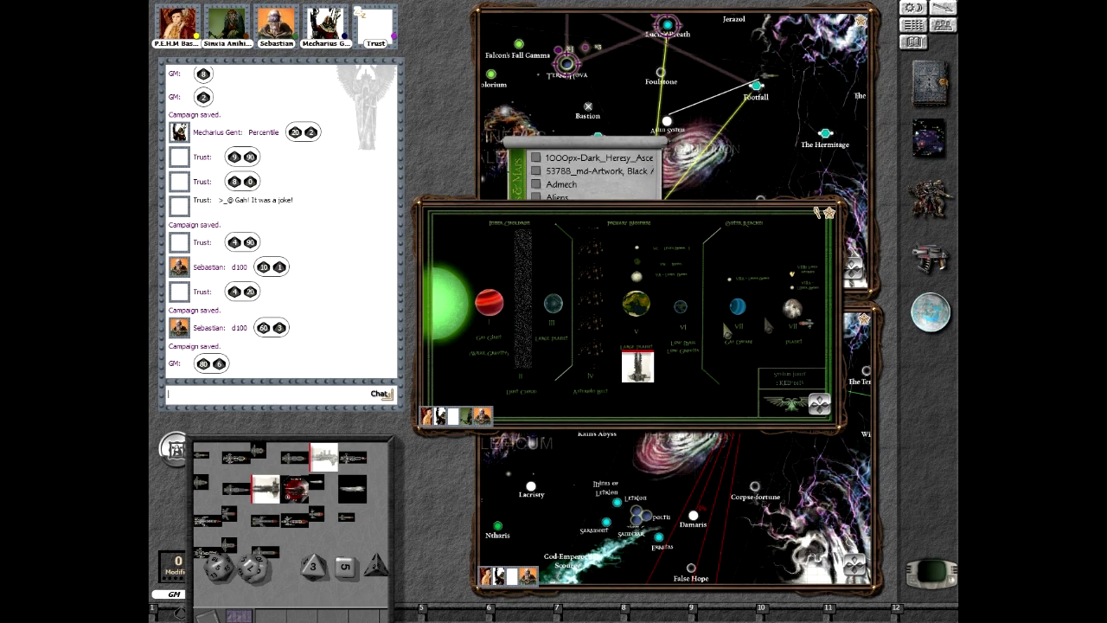
scroll(773, 311, "up", 3)
scroll(775, 309, "down", 3)
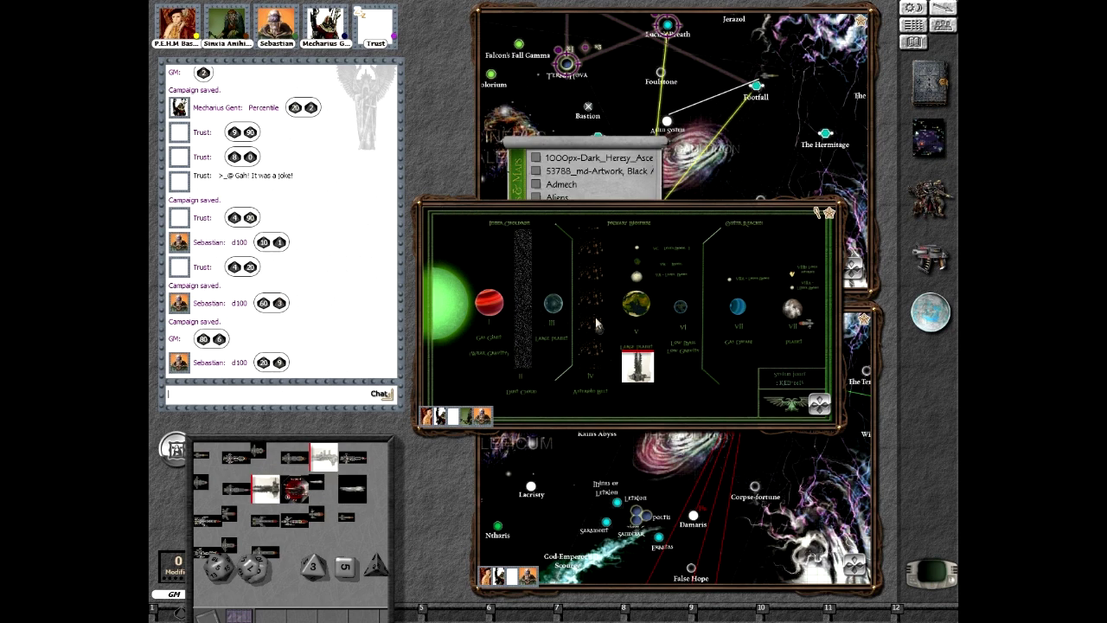
Close the ship token tray, make a GM dice roll, and expand the Images & Maps list
left_click(932, 572)
left_click(320, 562)
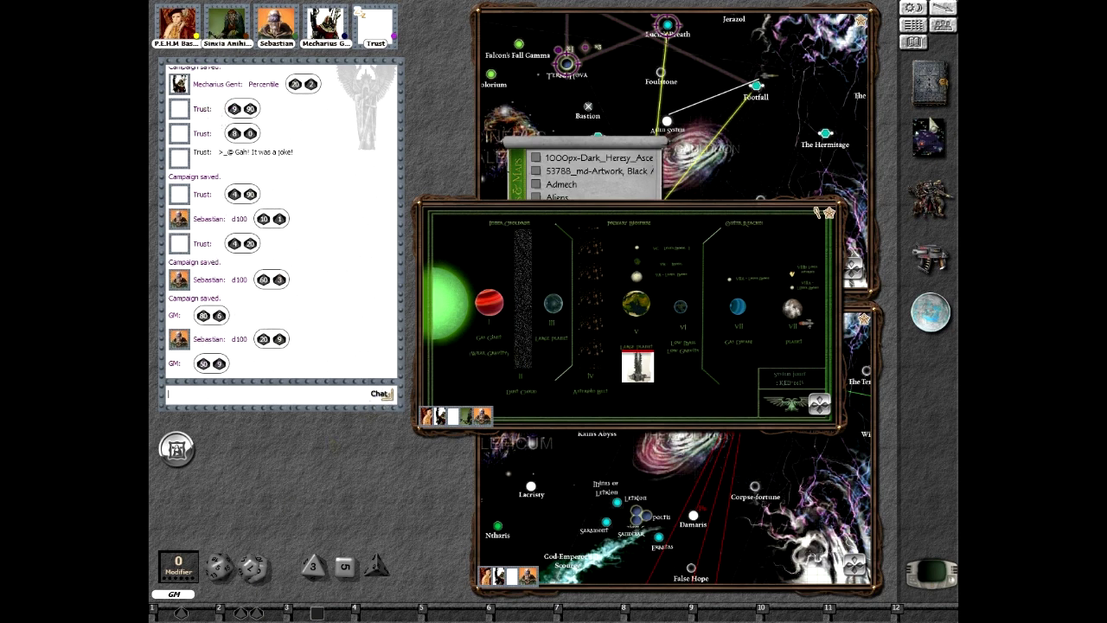
left_click(923, 138)
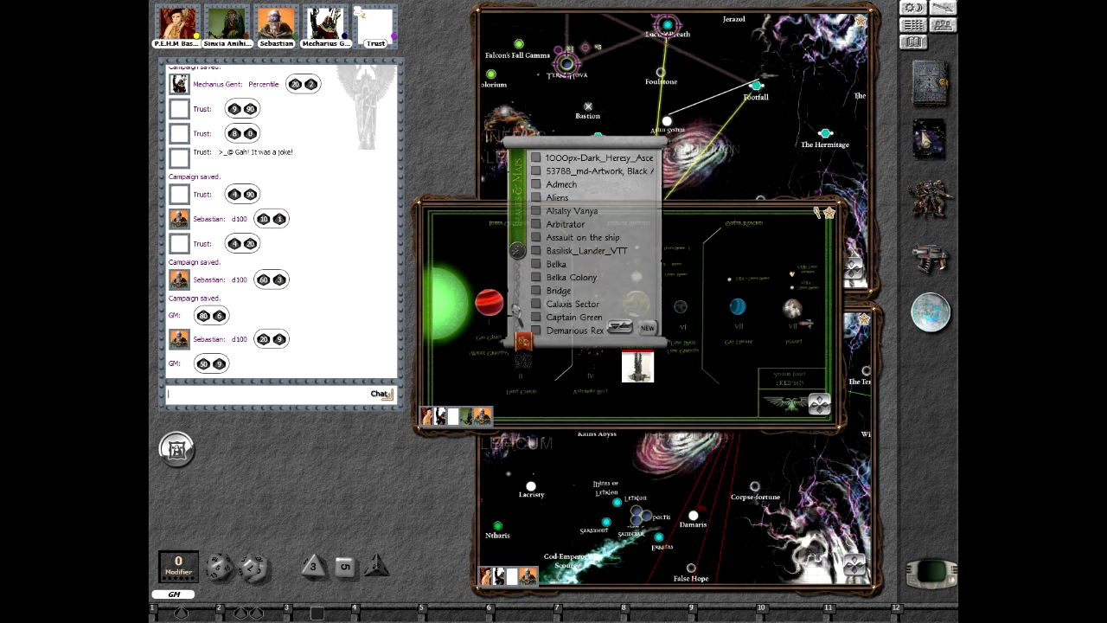
Open the Basilisk_Lander_VTT deck map, shrinking and shifting its window to fit the whole ship
double_click(586, 251)
left_click_drag(640, 347, 415, 294)
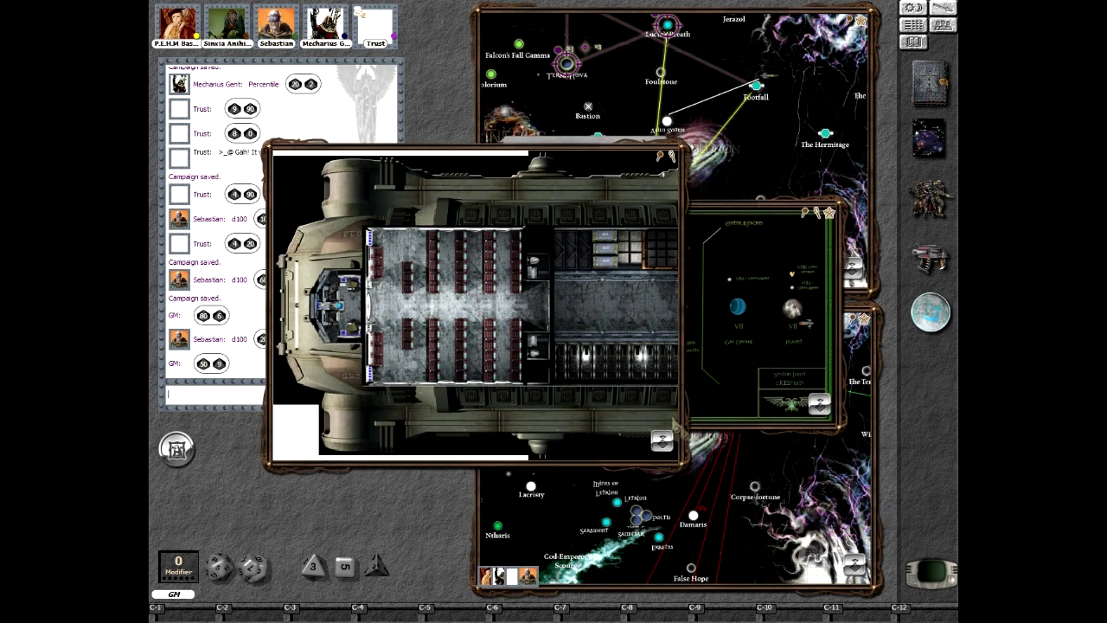
mouse_move(672, 430)
left_mouse_down()
mouse_move(741, 458)
mouse_move(670, 430)
left_mouse_up()
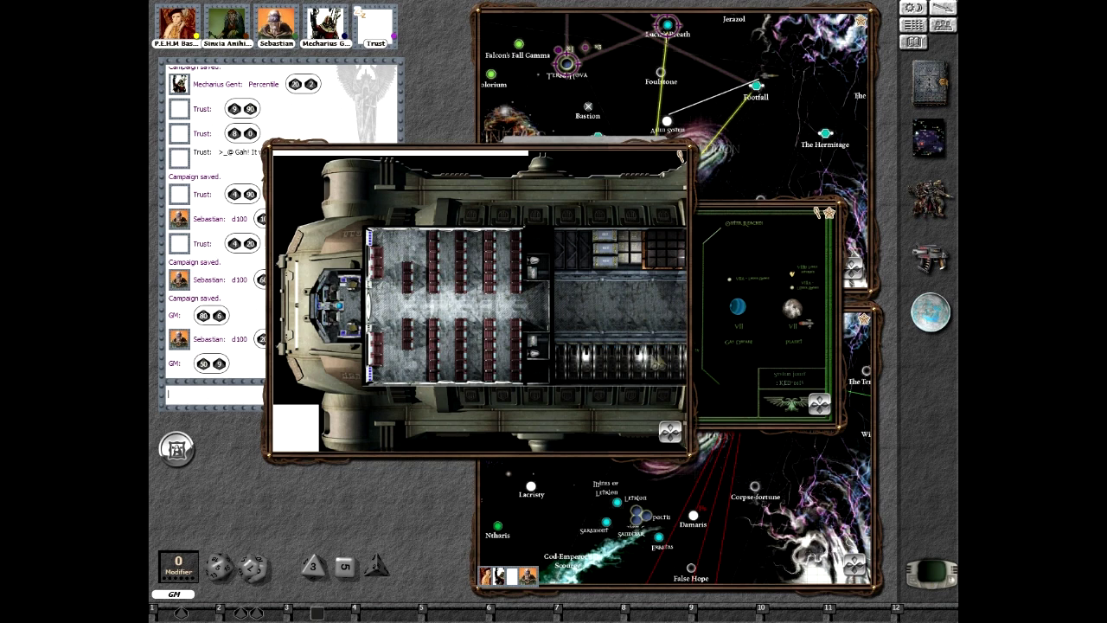
scroll(594, 311, "down", 1)
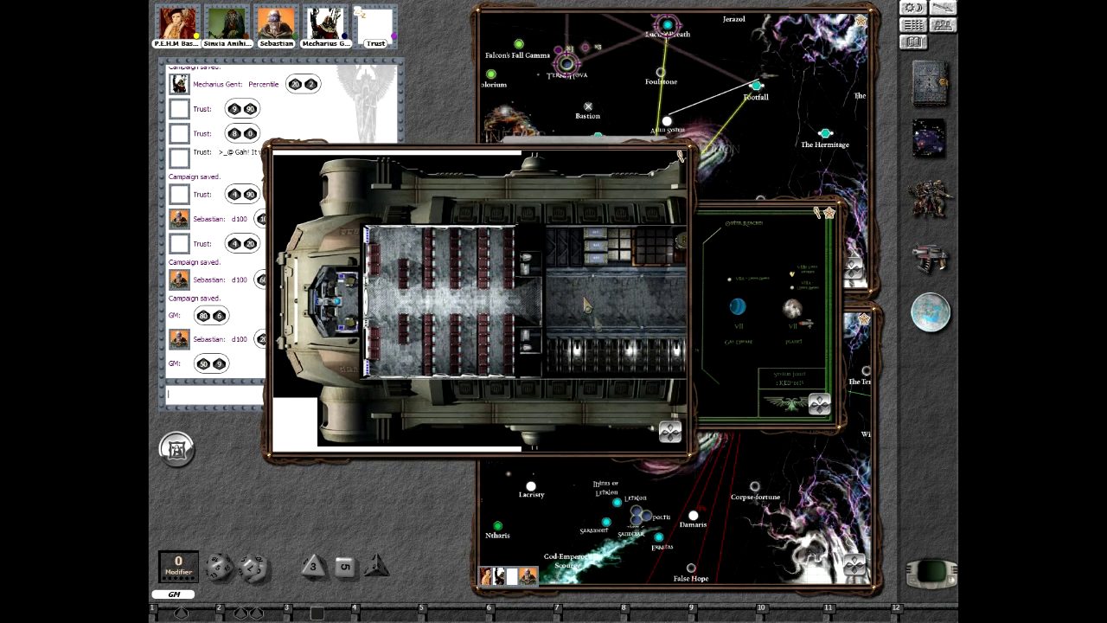
left_click_drag(681, 465, 691, 421)
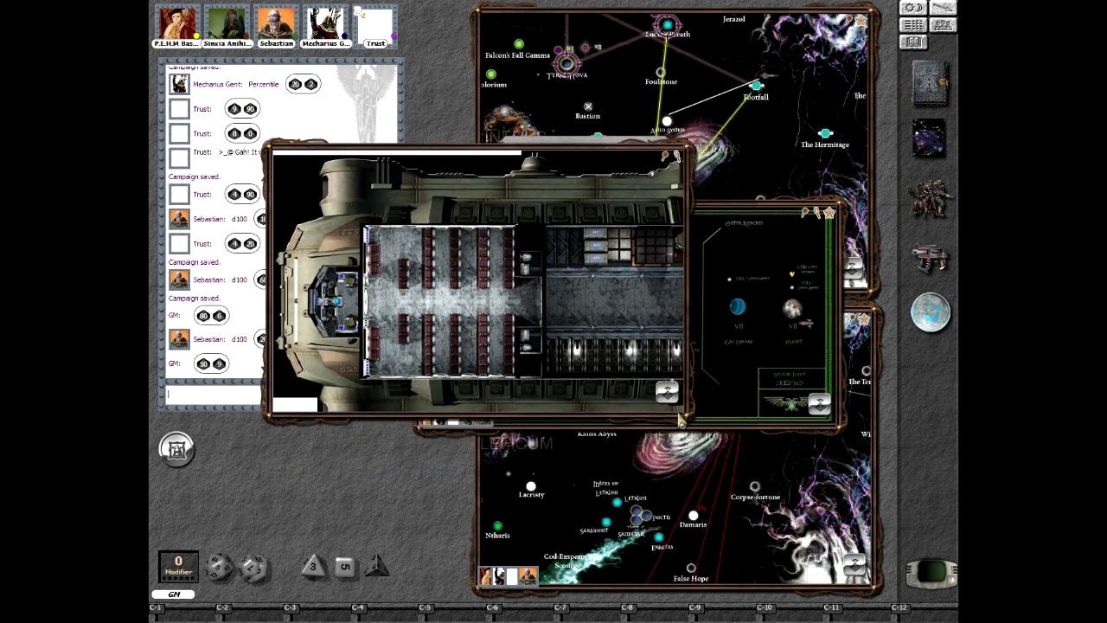
scroll(574, 320, "down", 1)
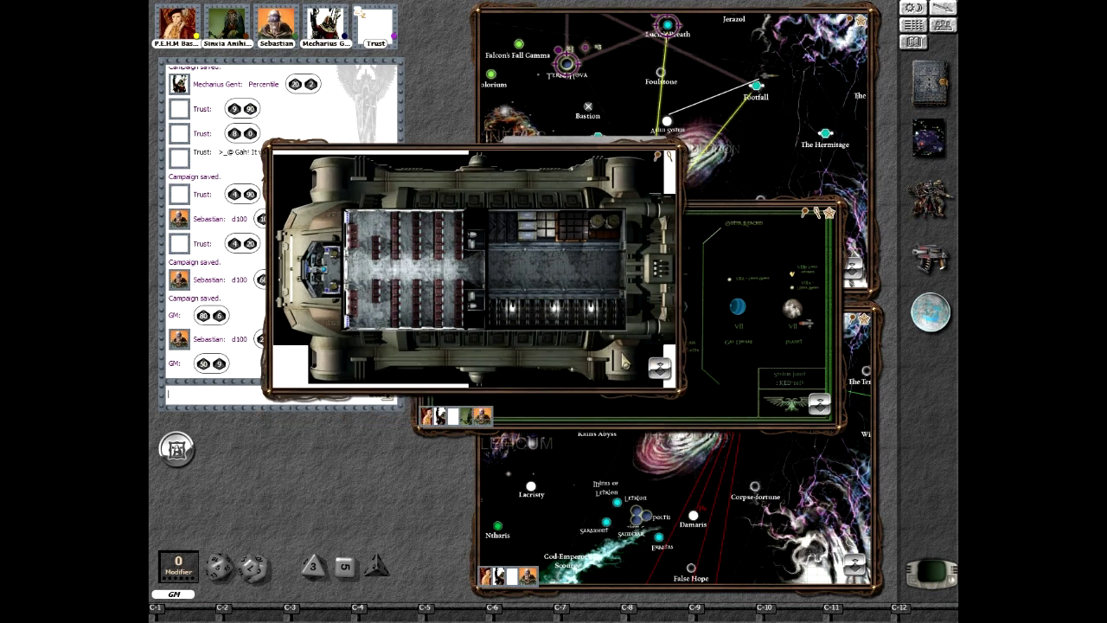
left_click_drag(675, 156, 824, 214)
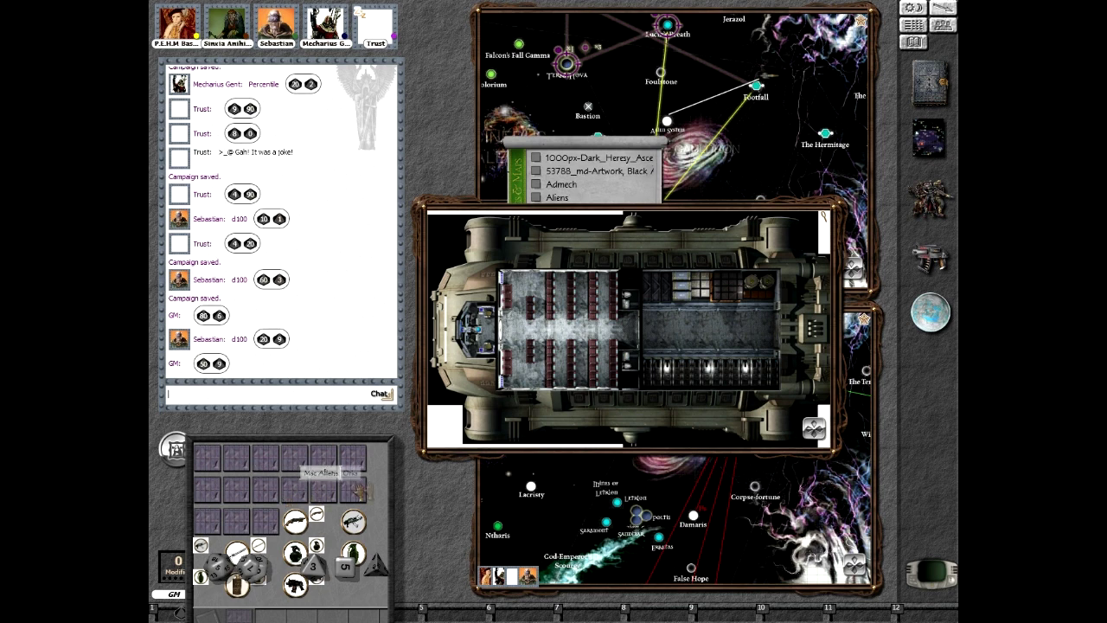
Open a folder of alien tokens, then bring up the combat tracker with the party's stats
left_click(326, 494)
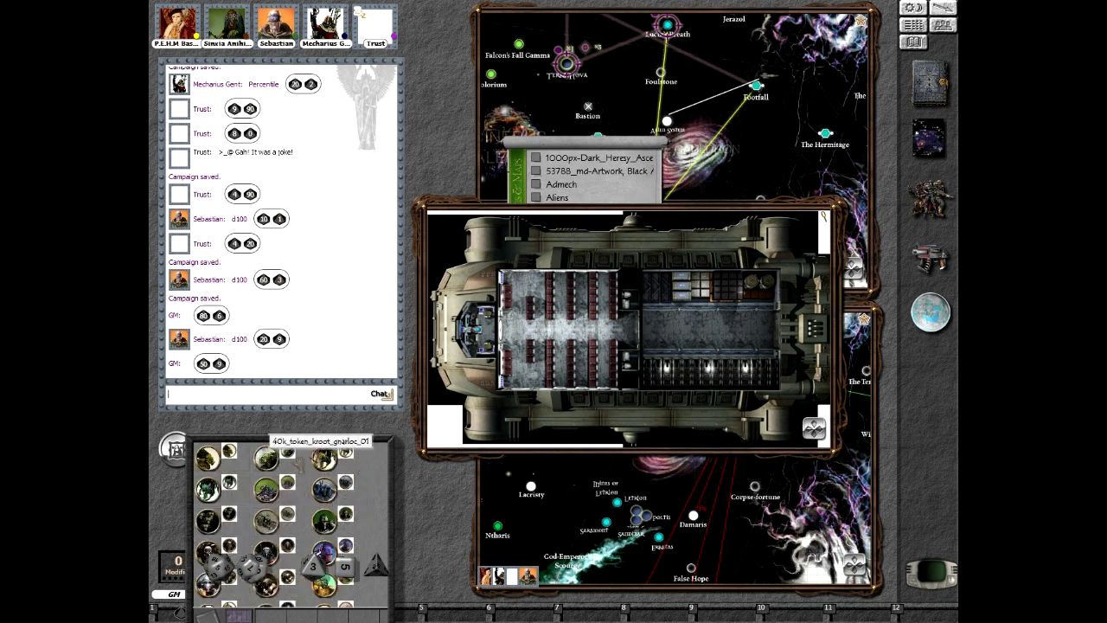
scroll(346, 510, "down", 2)
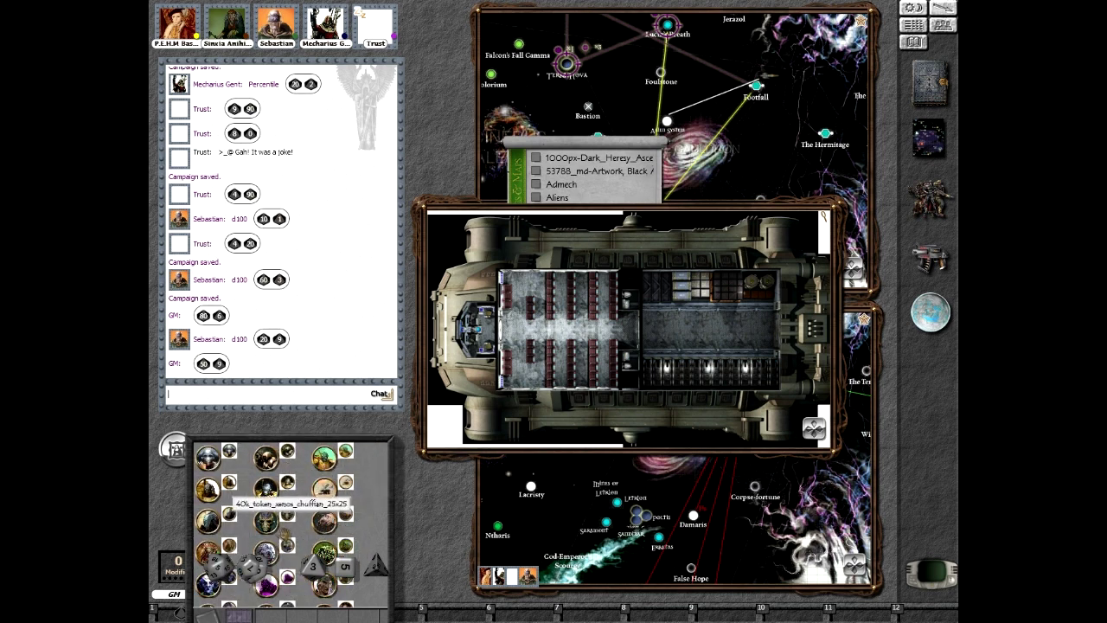
left_click_drag(346, 515, 285, 485)
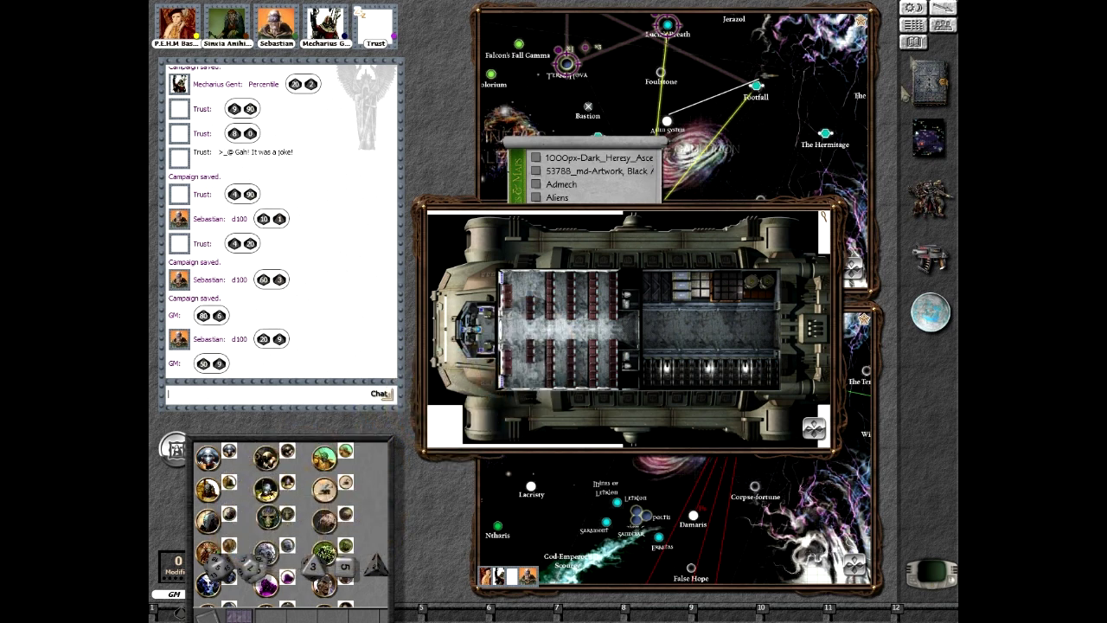
left_click(913, 33)
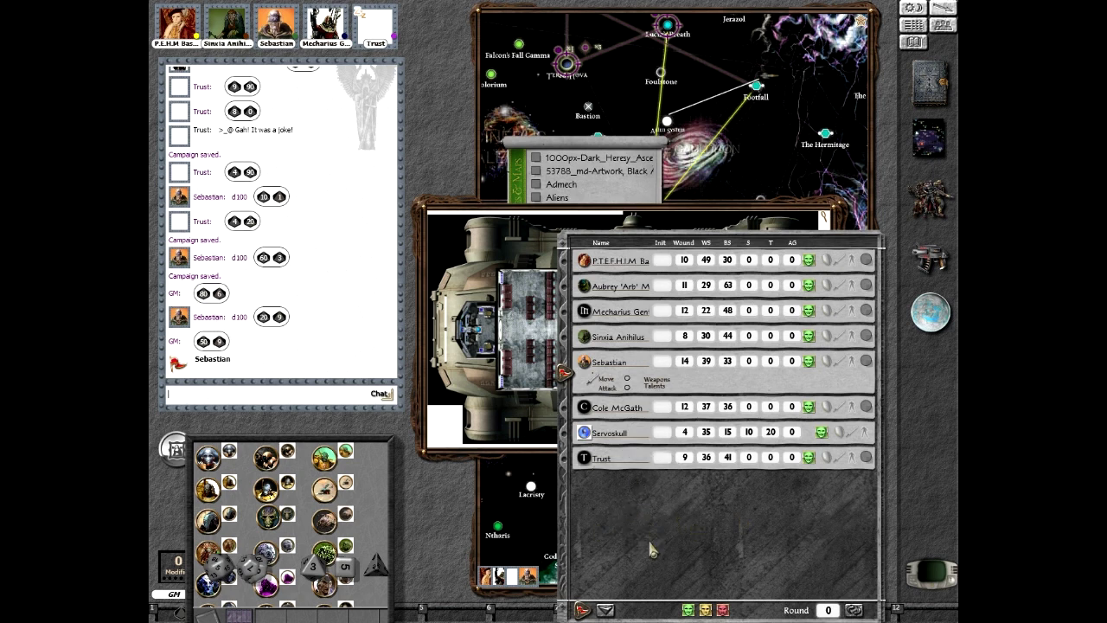
Add two new Alien Guard entries to the combat tracker below Trust
right_click(627, 495)
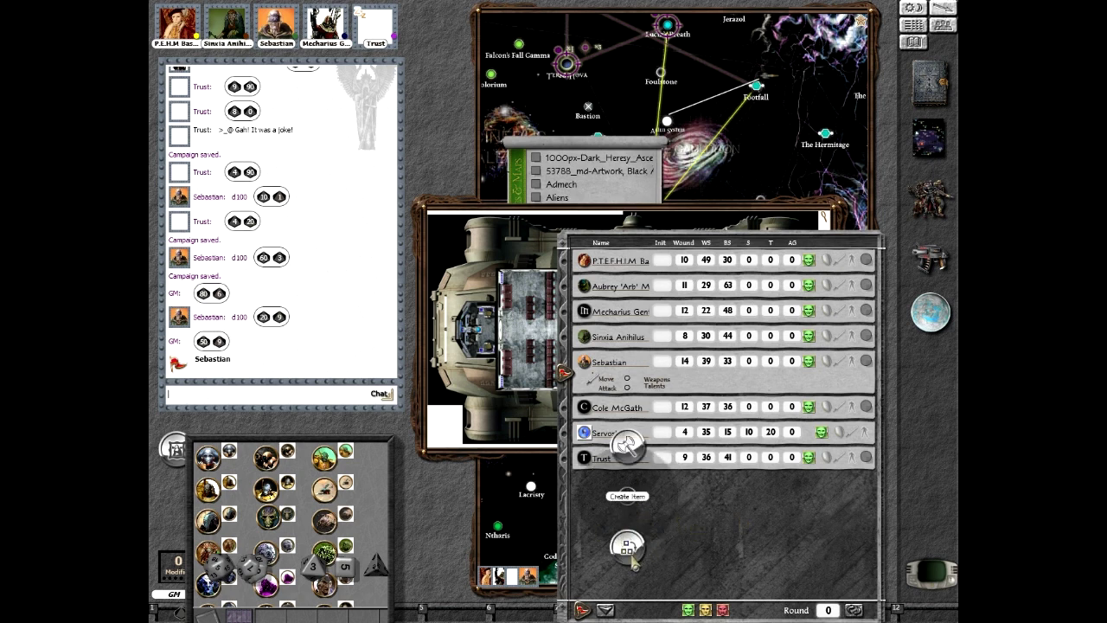
left_click(627, 548)
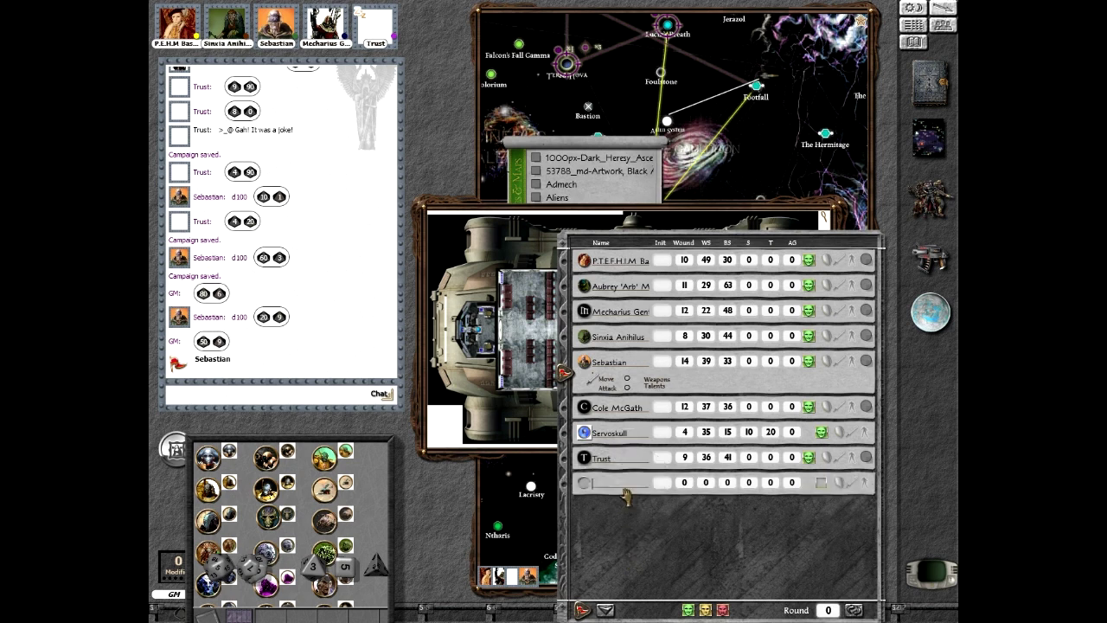
type("ALien Guard")
right_click(618, 482)
left_click(618, 431)
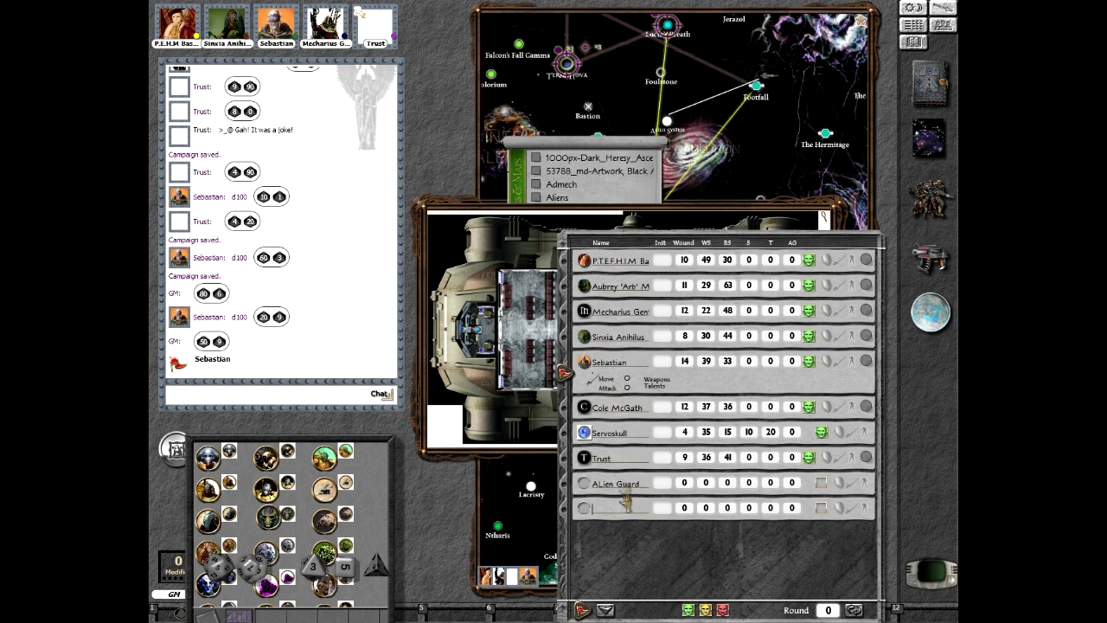
left_click(605, 509)
type("Alien")
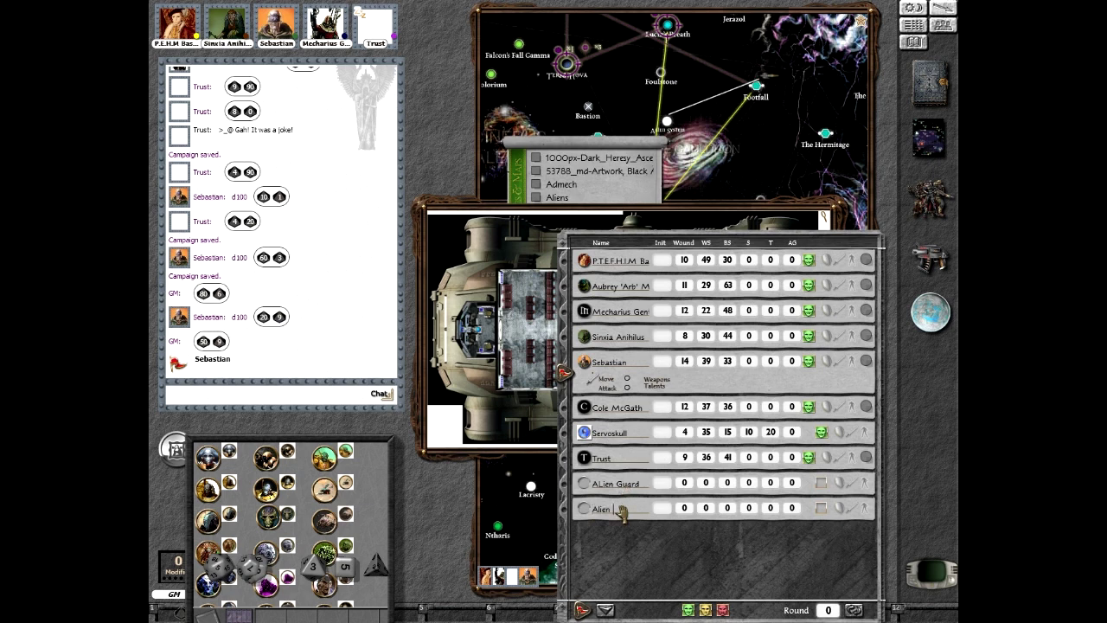
type(" Guard")
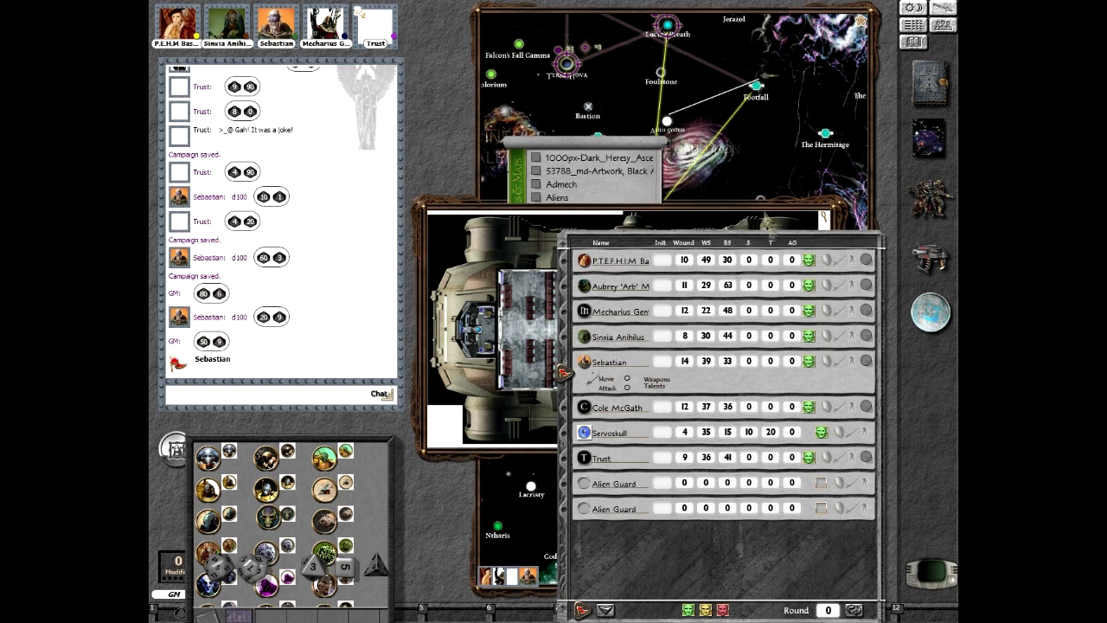
Close the combat tracker, ship map, images list and portrait grid, leaving the star-system map
left_click(914, 35)
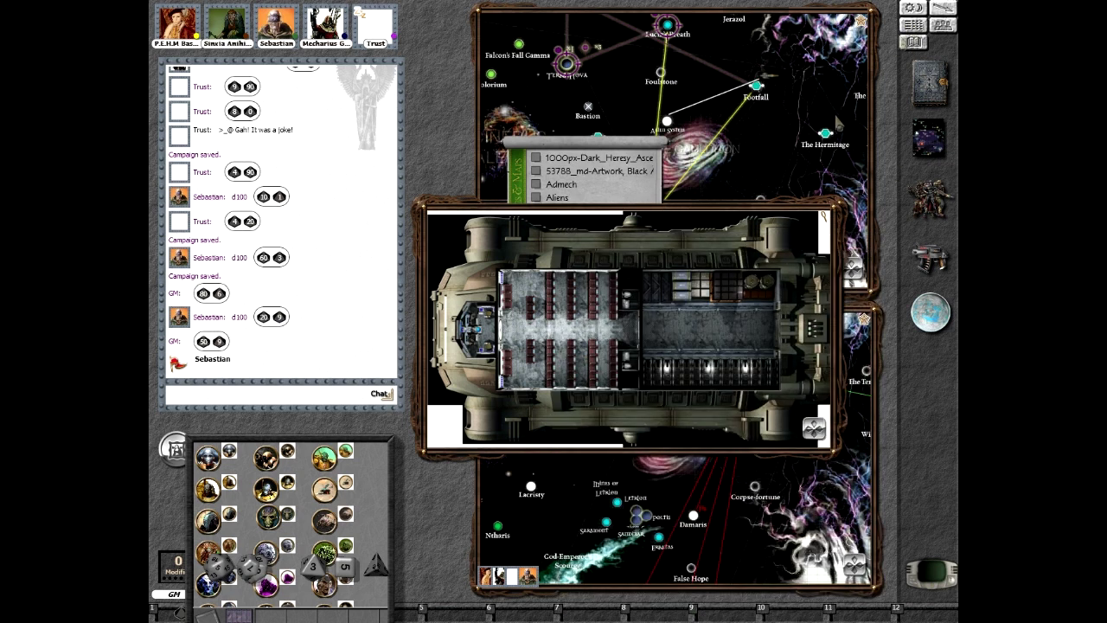
right_click(754, 277)
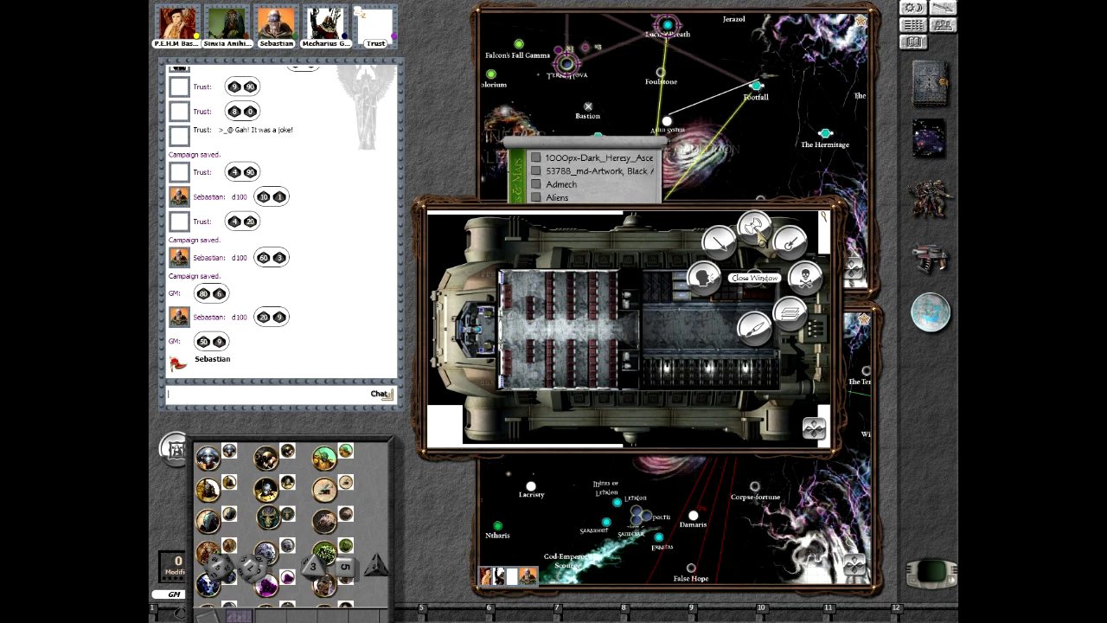
left_click(754, 226)
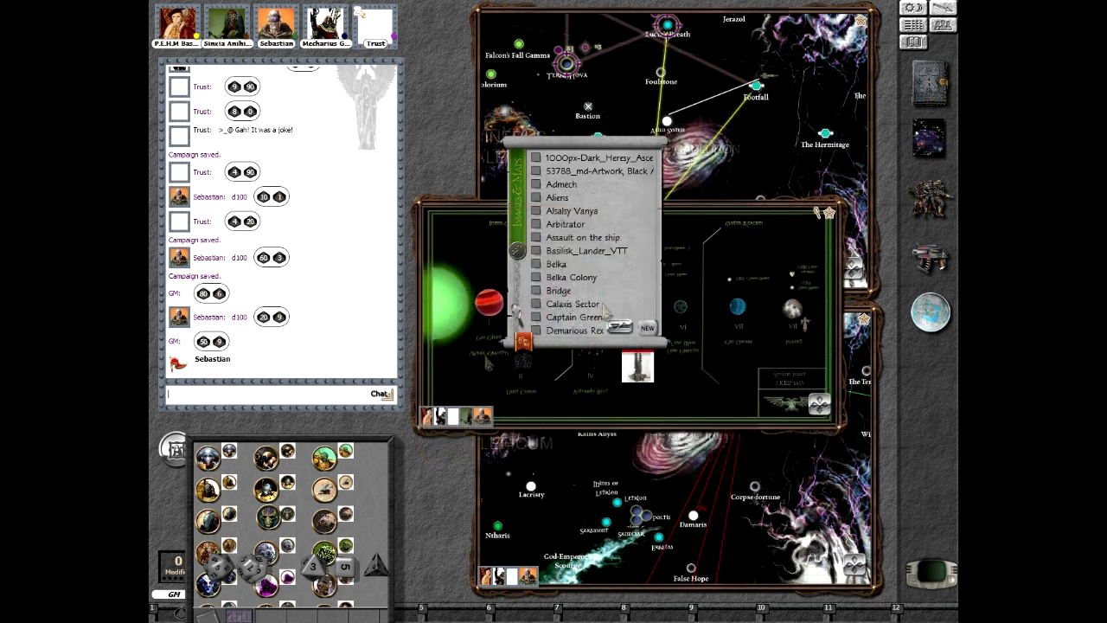
right_click(627, 215)
left_click(627, 170)
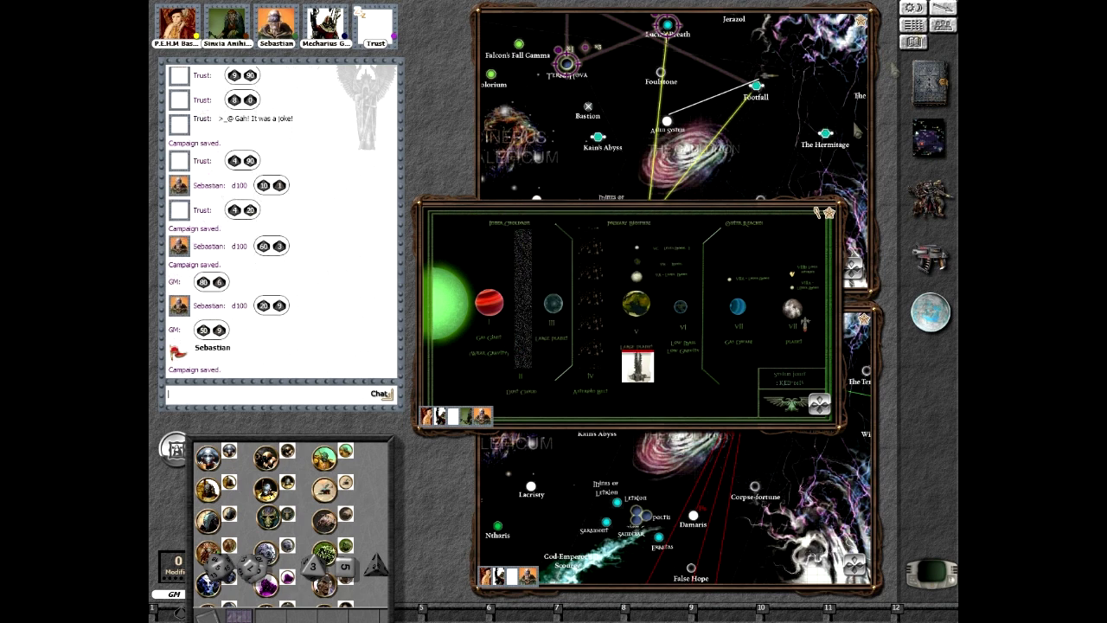
right_click(364, 493)
left_click(363, 489)
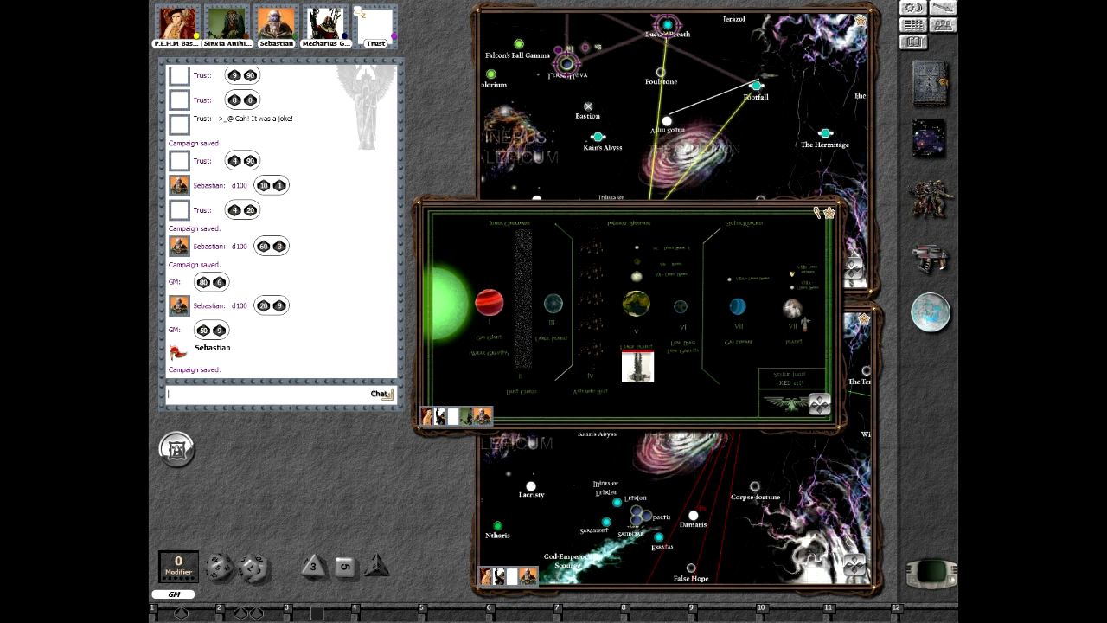
Make several GM dice rolls into the chat log
left_click(254, 613)
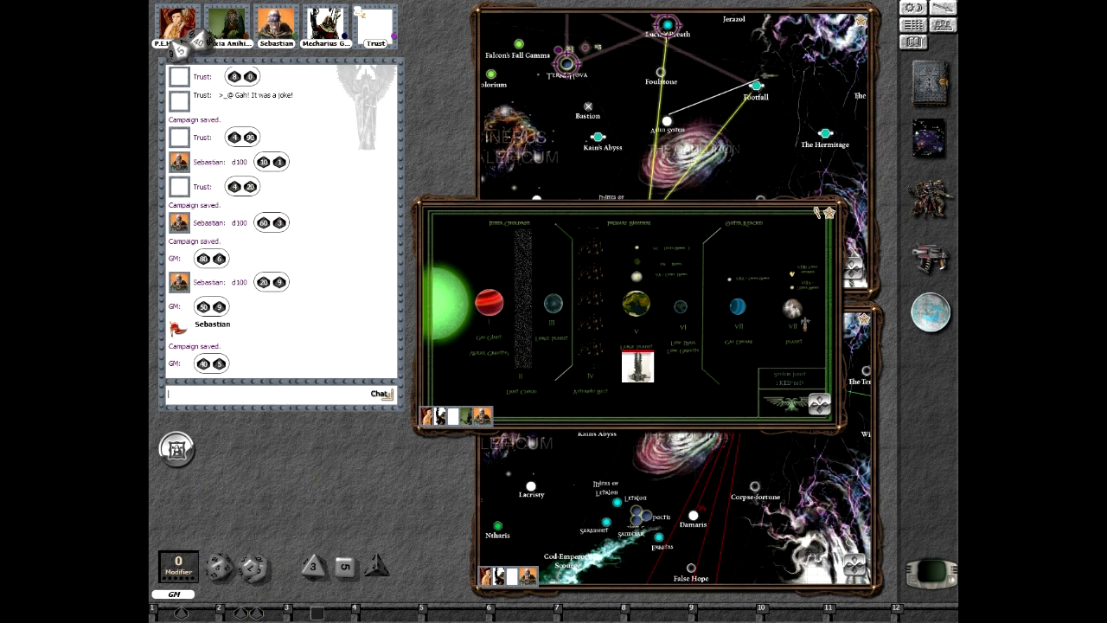
left_click(257, 613)
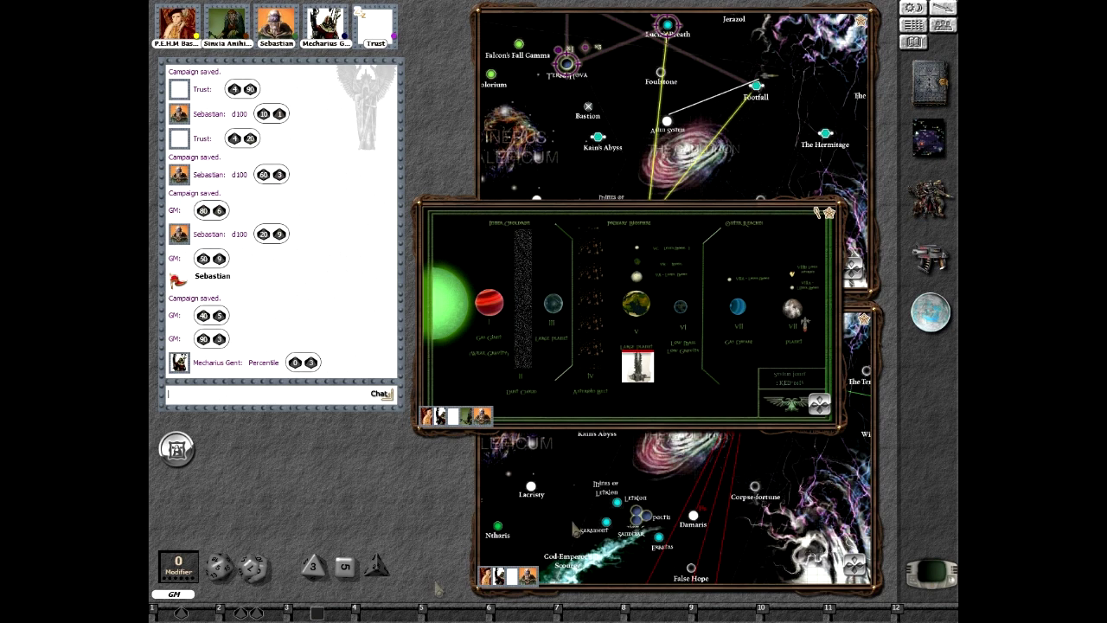
left_click_drag(251, 611, 266, 42)
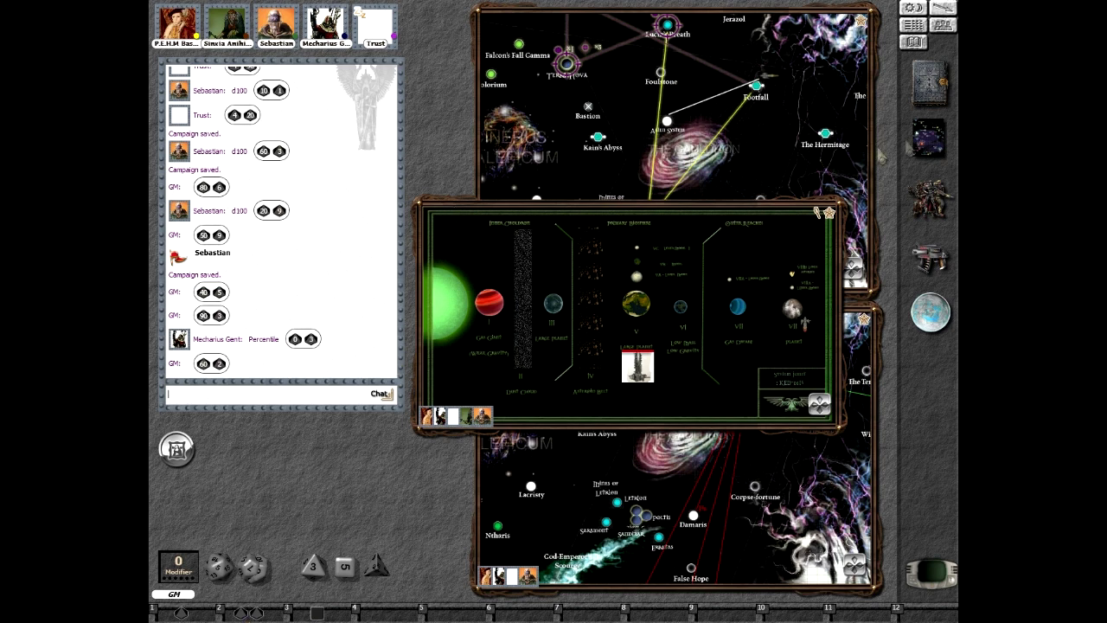
Reopen the Baslisk_Lander_VTT map and the token bag's Misc Aliens folder
left_click(921, 141)
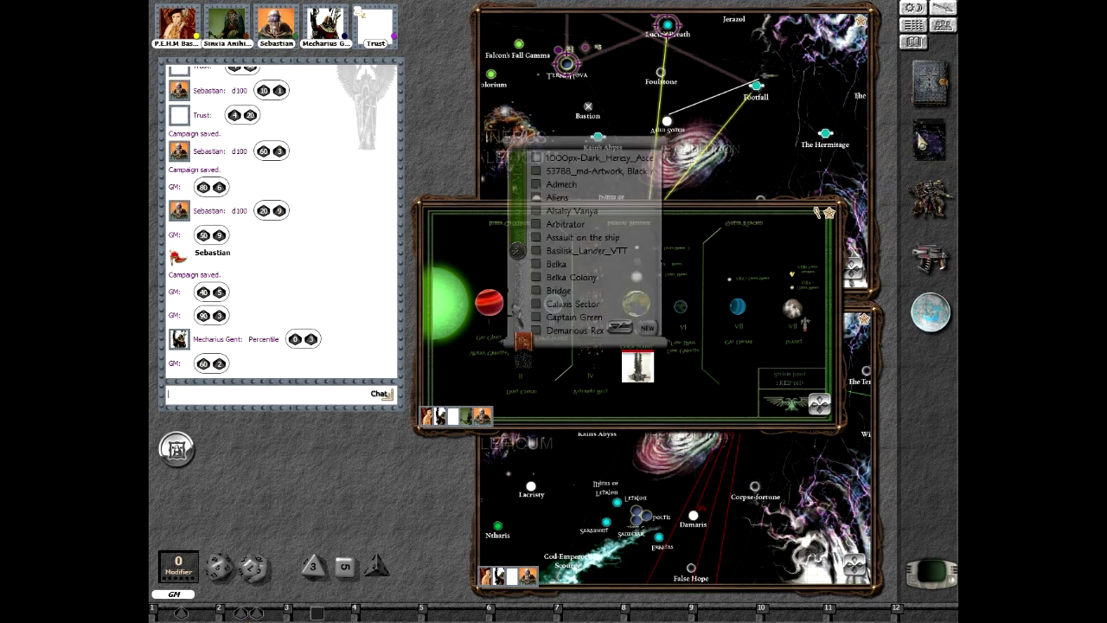
left_click(567, 251)
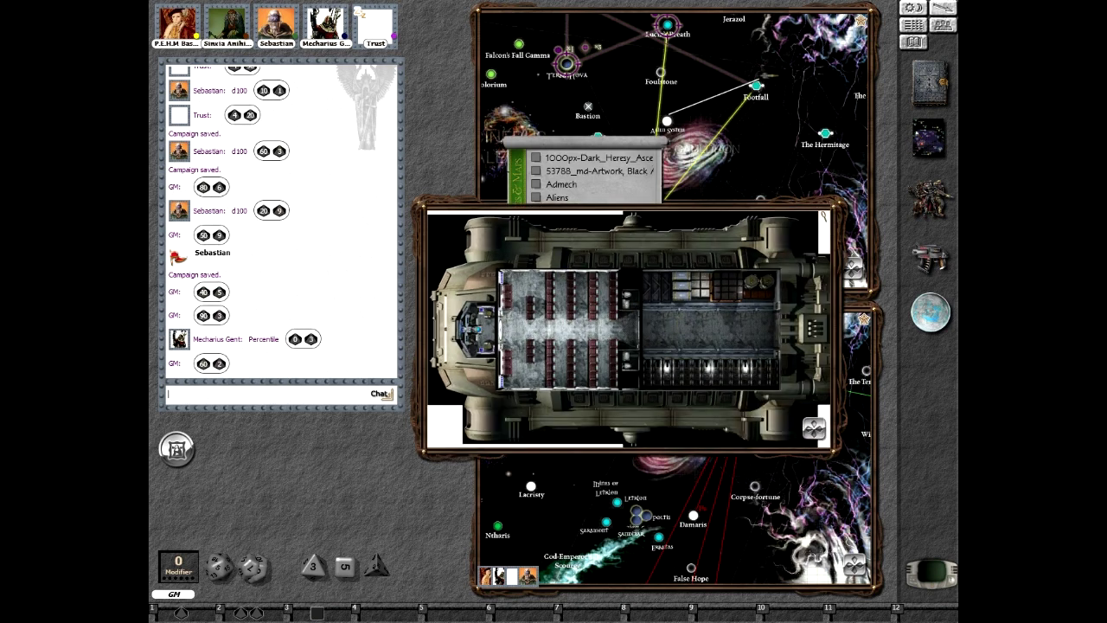
left_click(913, 26)
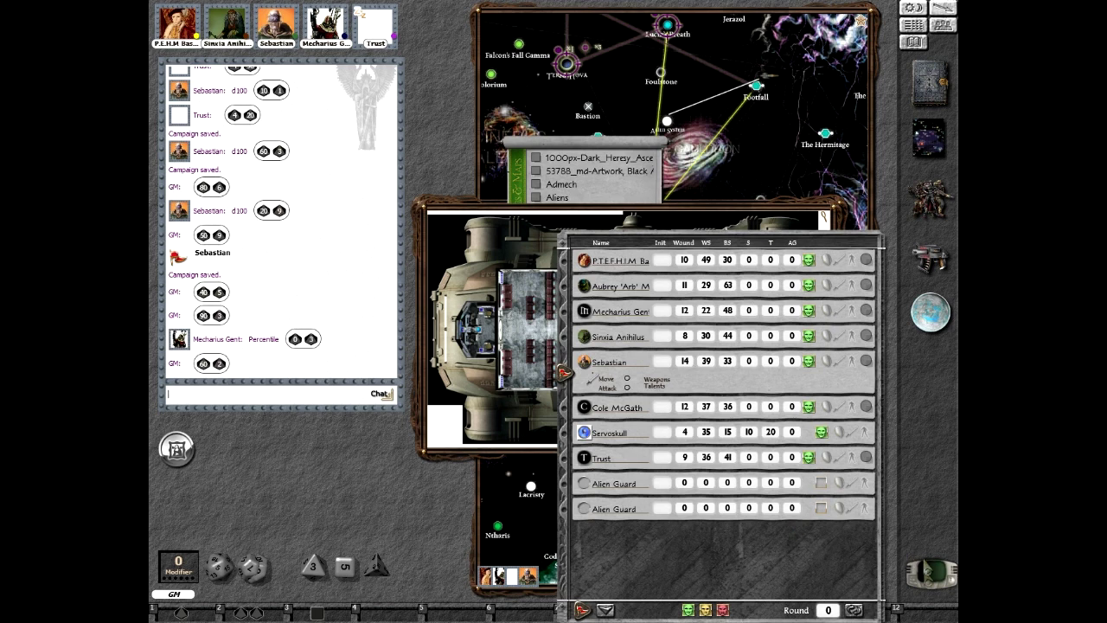
left_click(929, 572)
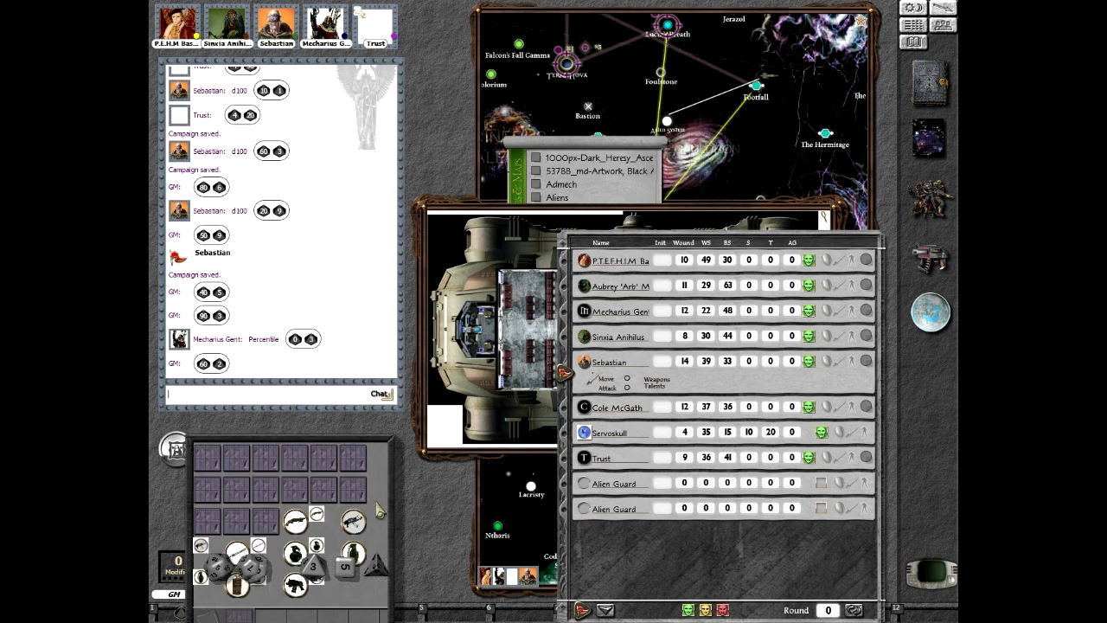
mouse_move(380, 511)
left_mouse_down()
mouse_move(395, 402)
mouse_move(380, 363)
left_mouse_up()
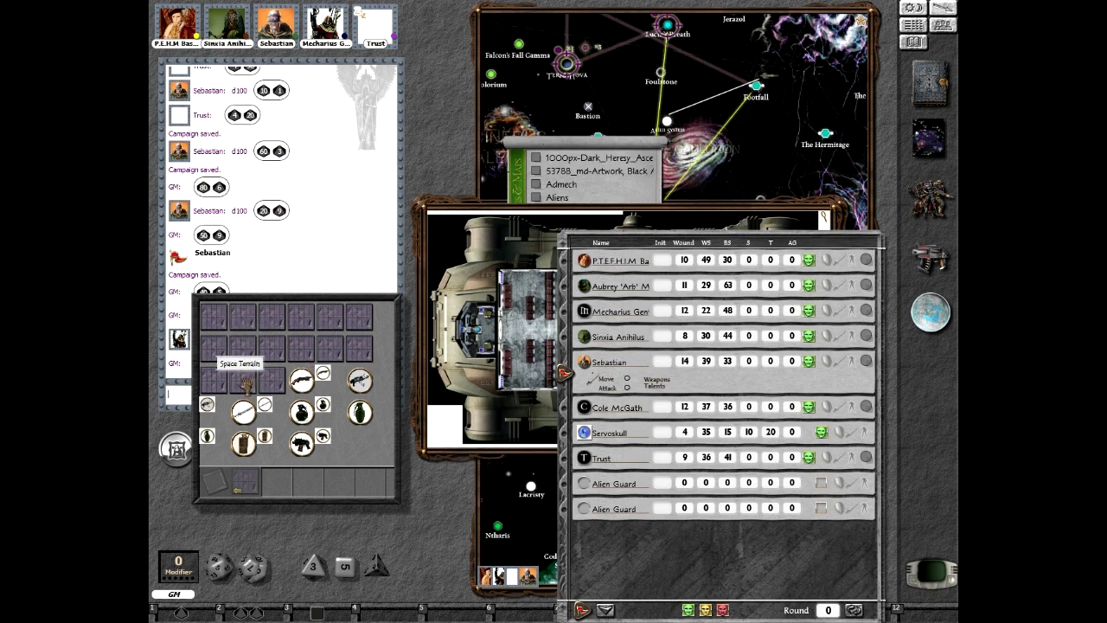
double_click(342, 350)
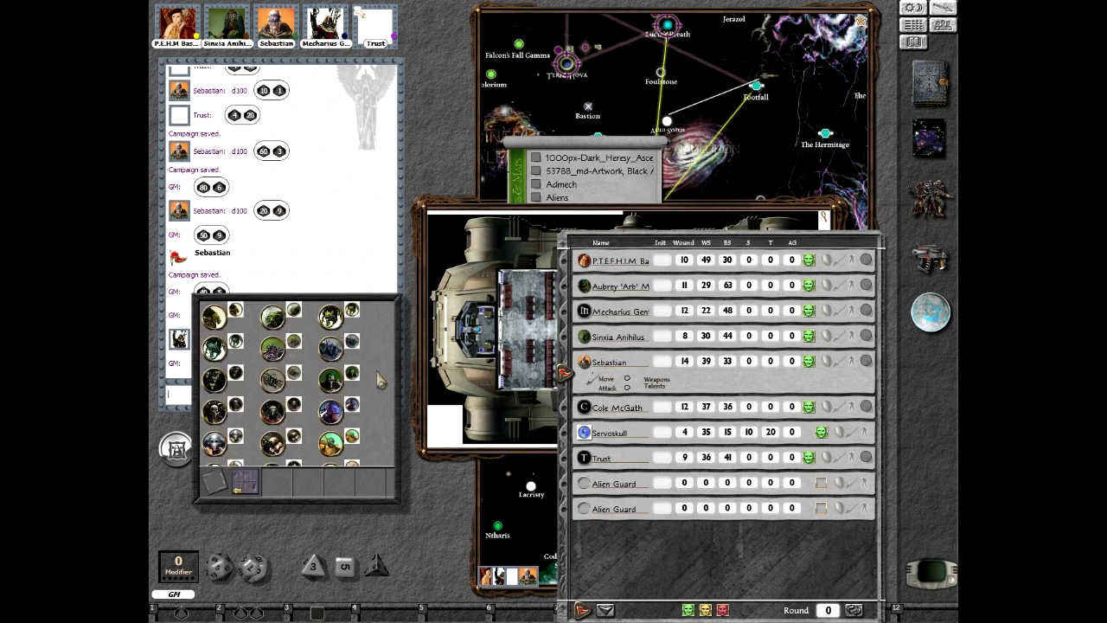
Give both existing Alien Guard tracker rows an alien token
left_click_drag(331, 416, 330, 406)
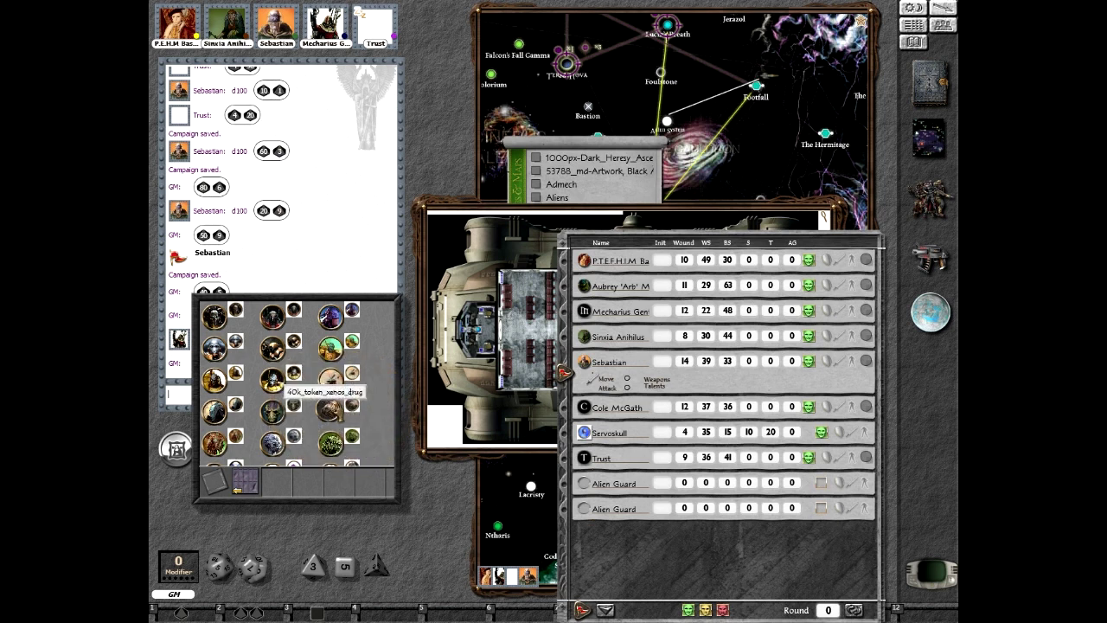
left_click_drag(330, 406, 585, 484)
left_click_drag(331, 407, 584, 508)
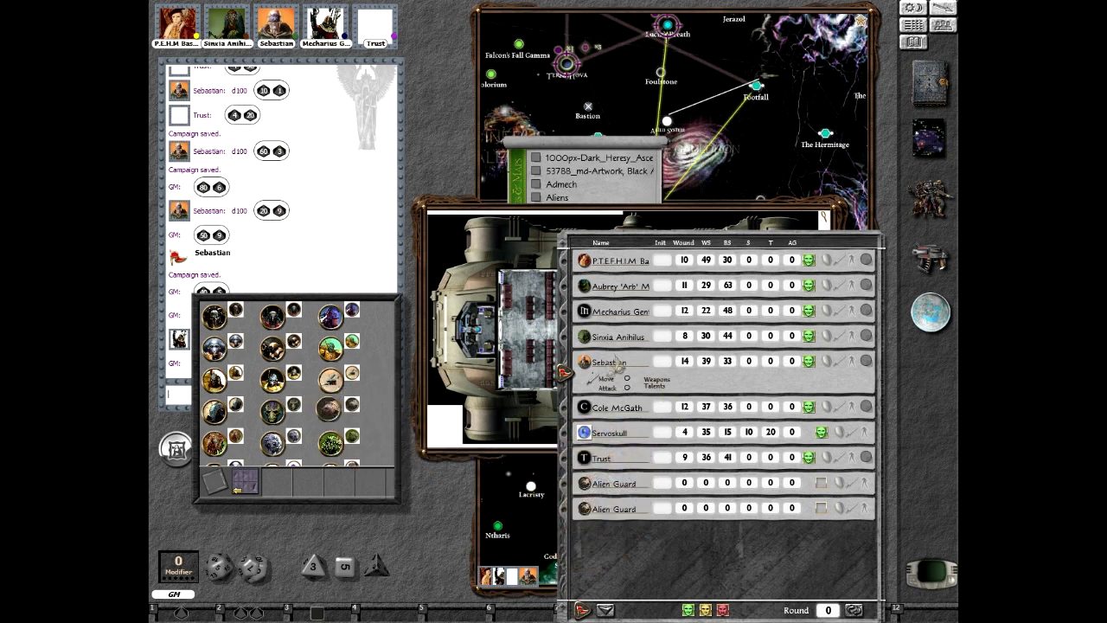
Add a third Alien Guard entry to the tracker with an alien token
right_click(614, 536)
left_click(615, 560)
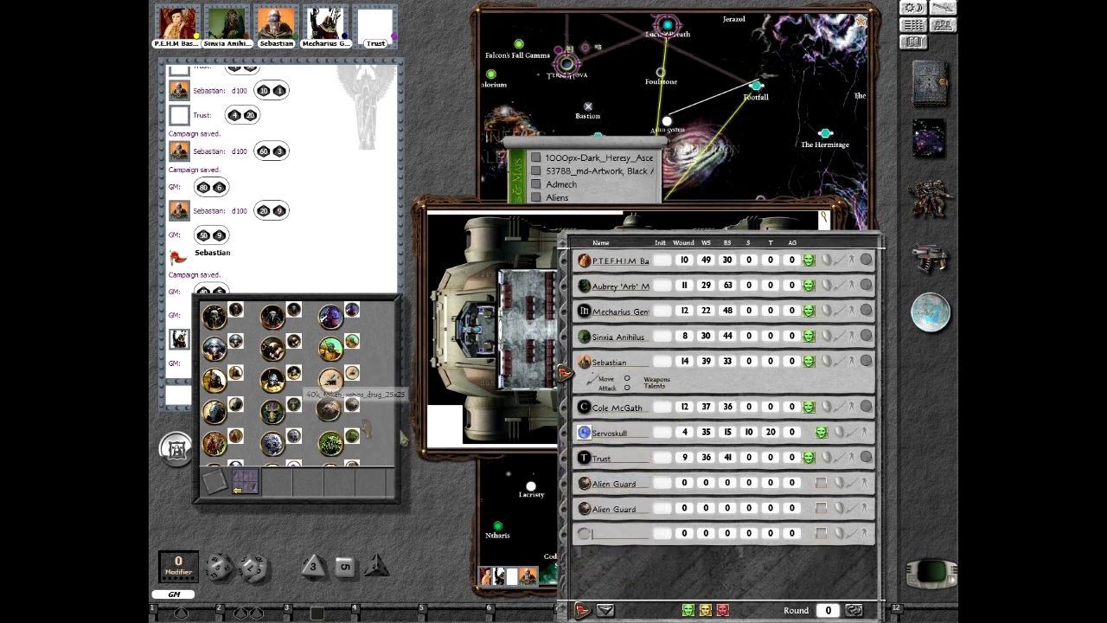
left_click_drag(330, 407, 590, 535)
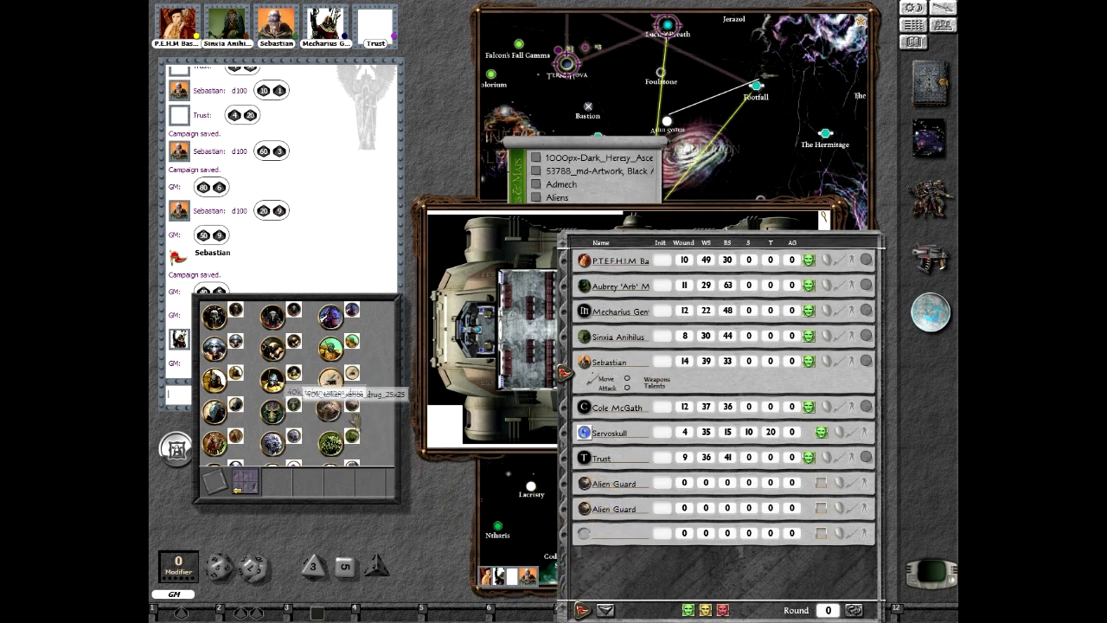
left_click_drag(330, 406, 586, 533)
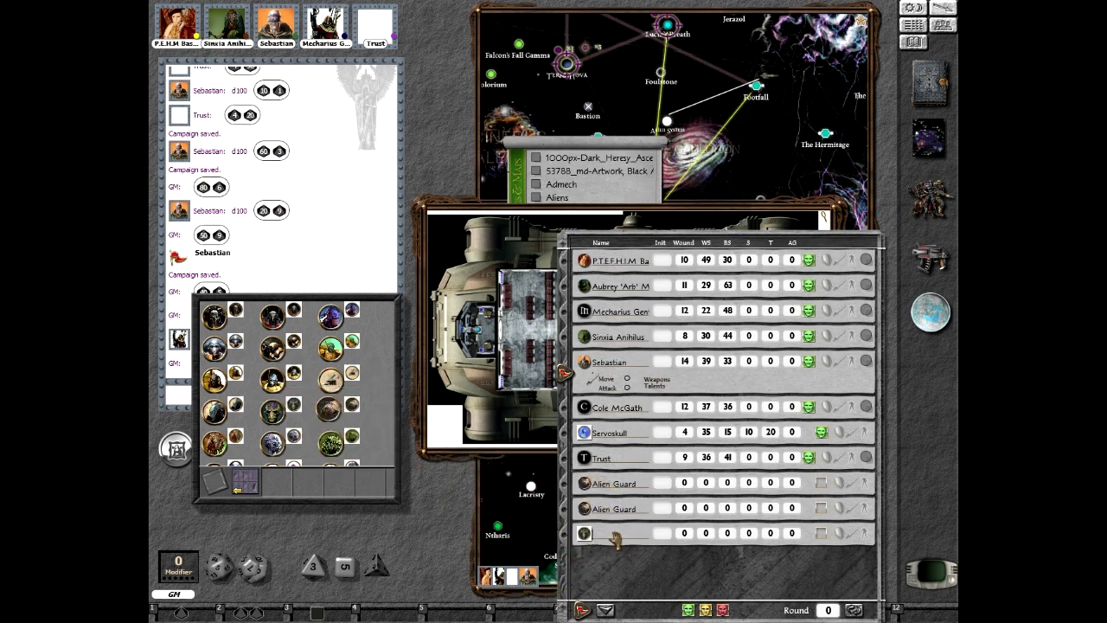
left_click_drag(330, 406, 586, 533)
type("en Guard")
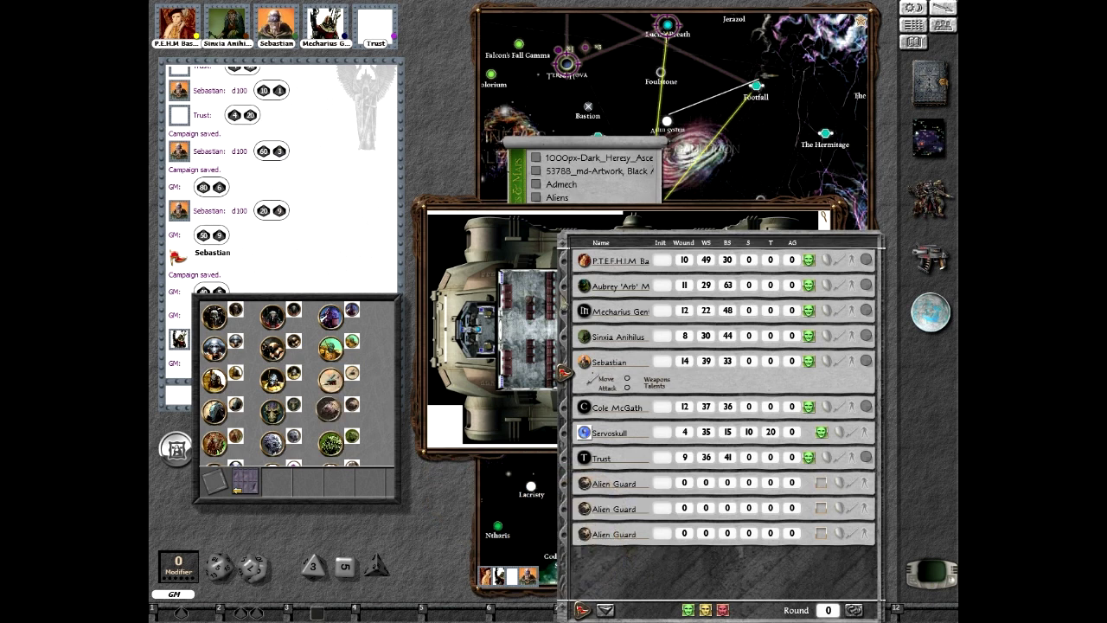
Bring the lander deck map in front of the tracker, share it with players, and pan it slightly
left_click(484, 320)
right_click(536, 329)
left_click(575, 317)
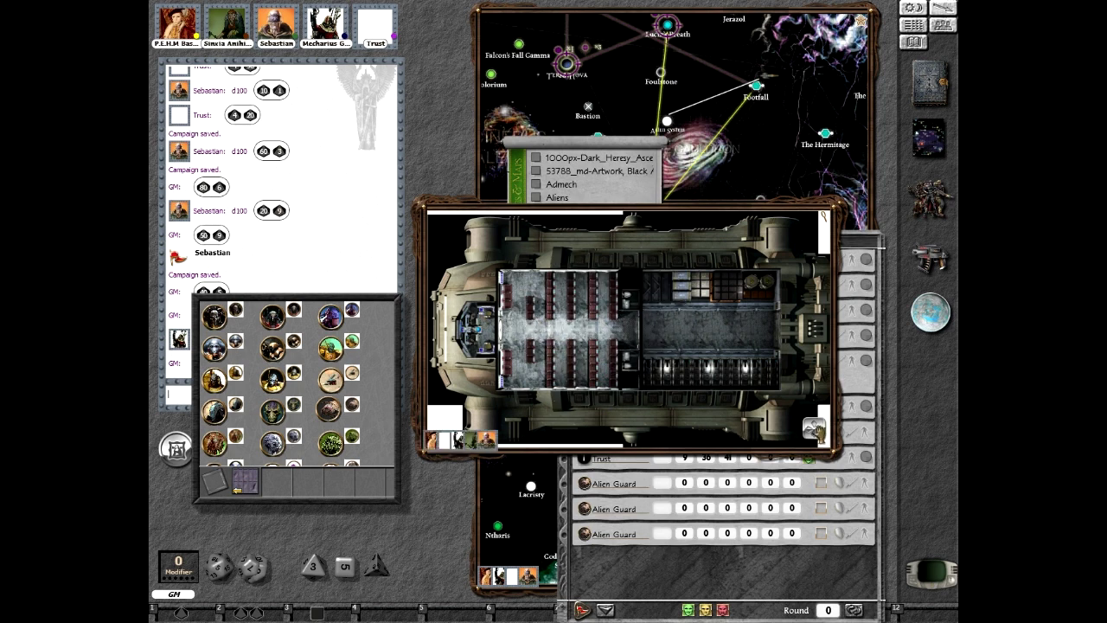
left_click_drag(811, 421, 817, 433)
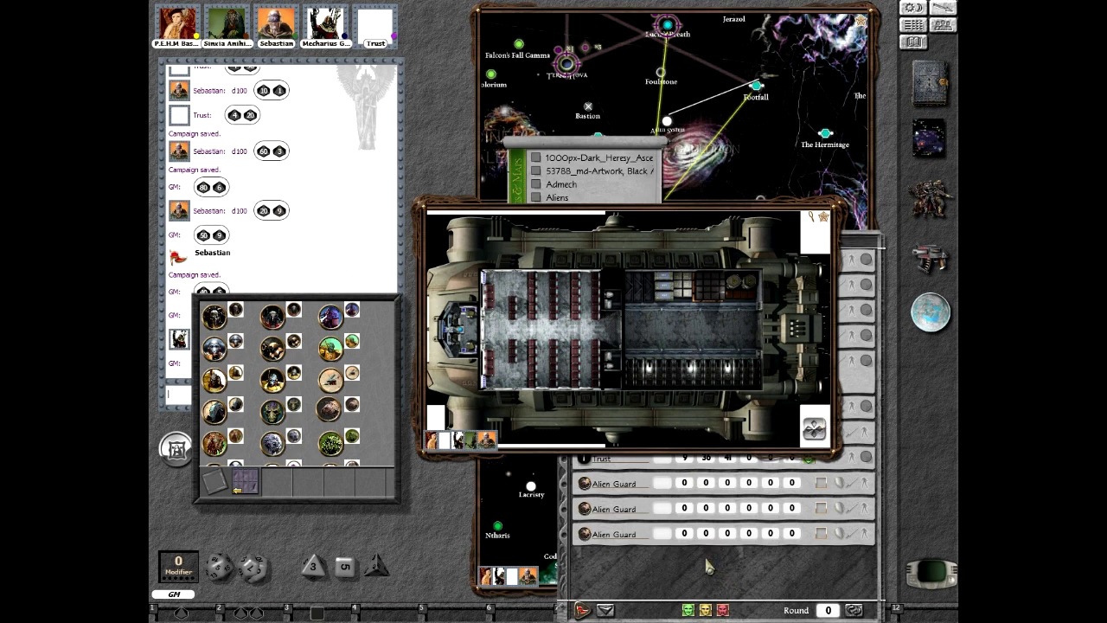
left_click(704, 554)
left_click(501, 281)
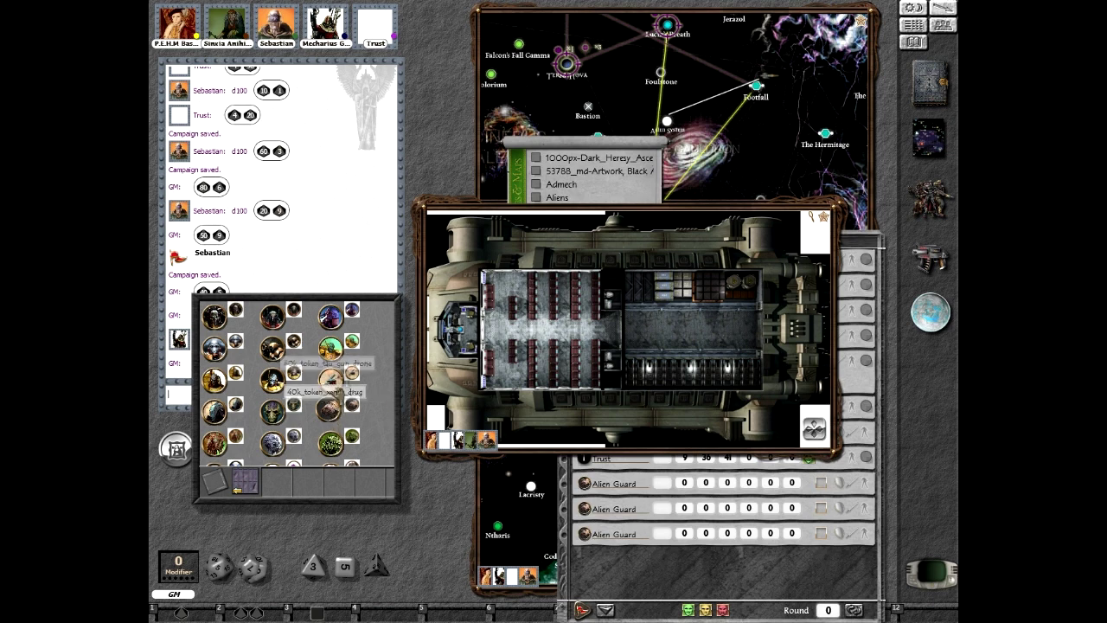
Place an alien token on the lander map, enlarge it, and move it to the right end
left_click_drag(400, 304, 404, 442)
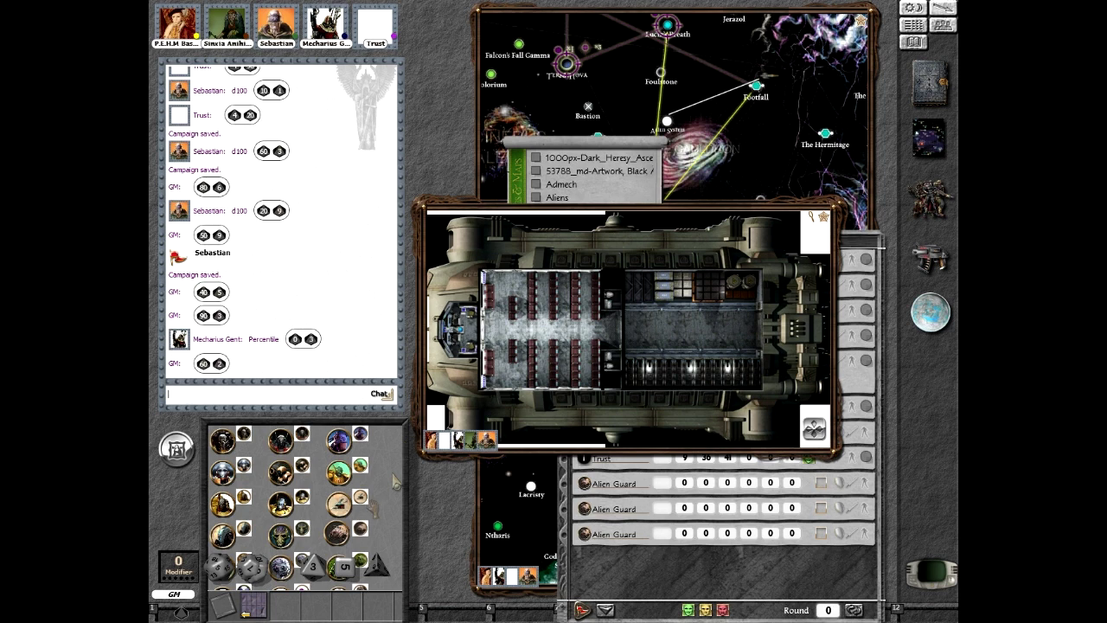
left_click_drag(342, 527, 562, 338)
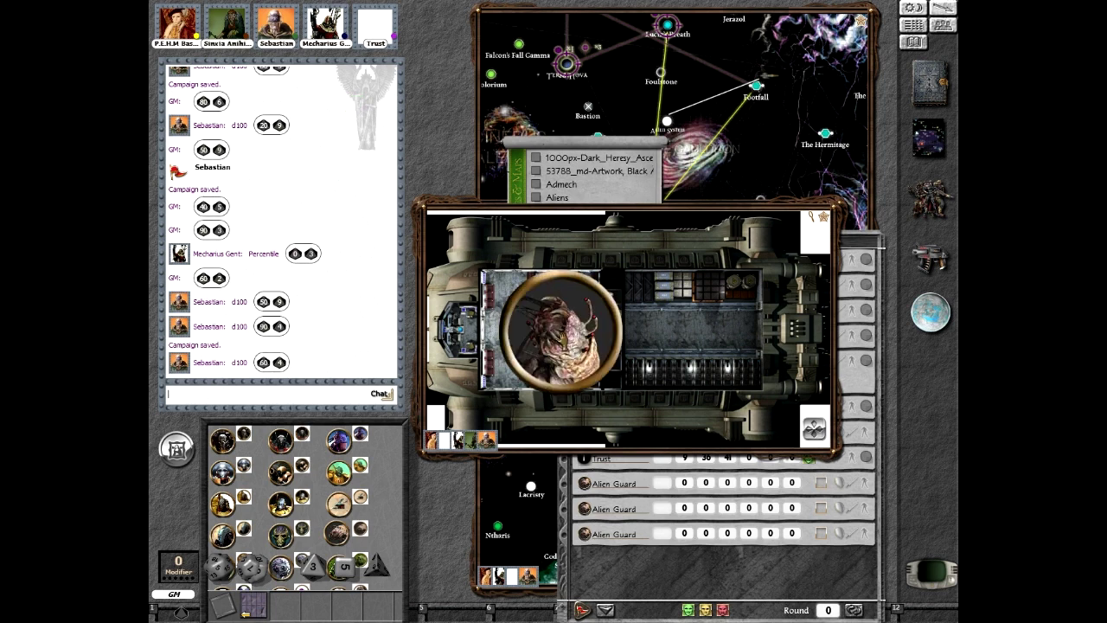
right_click(558, 333)
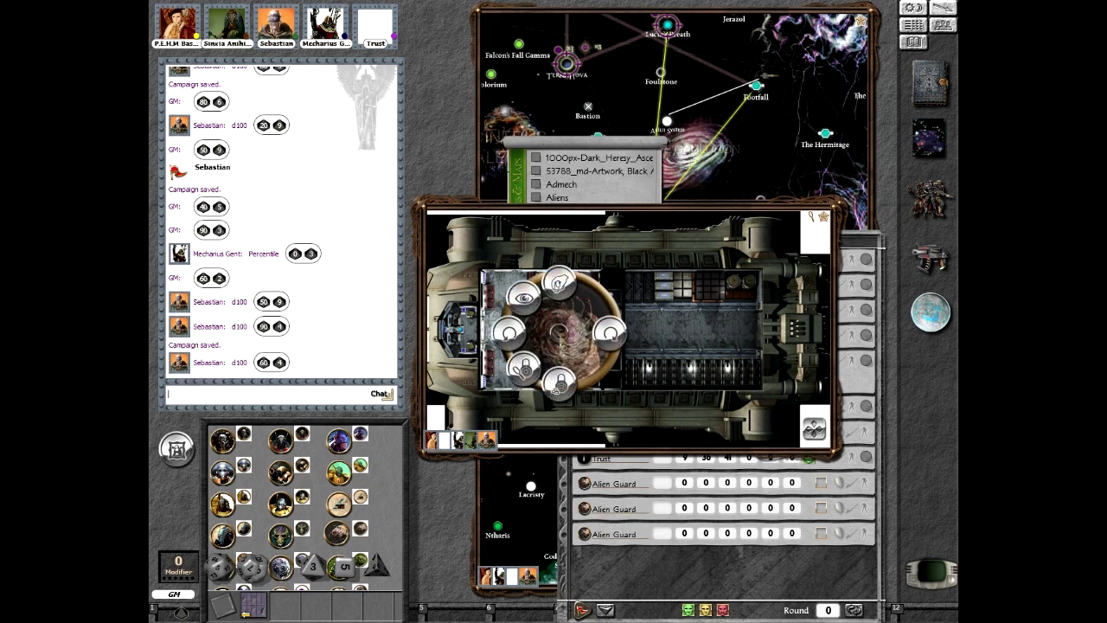
left_click(559, 334)
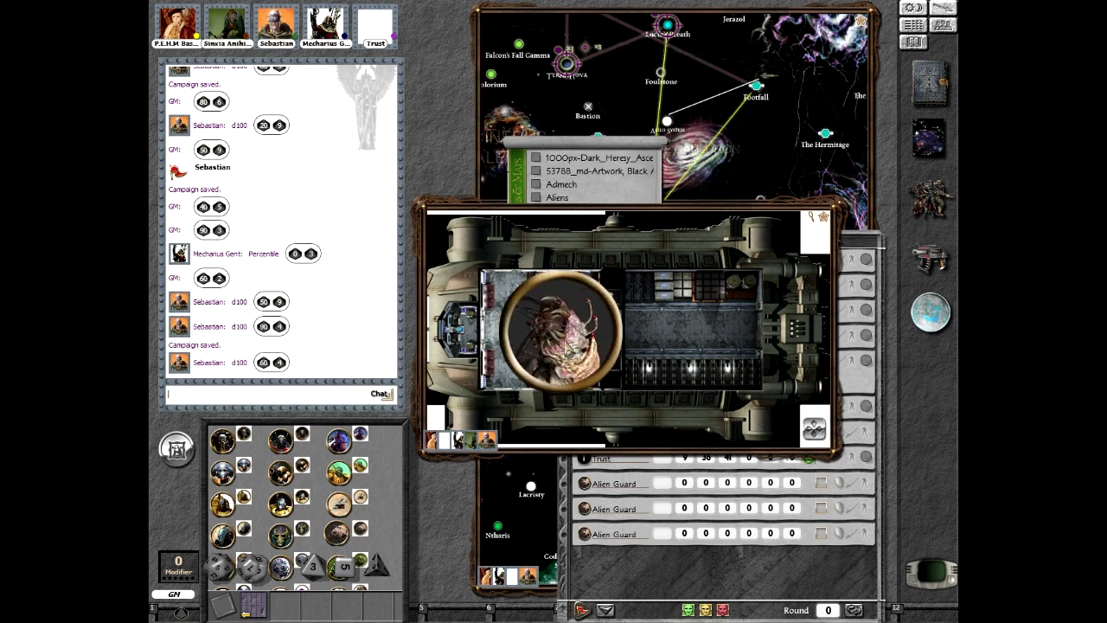
mouse_move(559, 334)
left_mouse_down()
mouse_move(778, 289)
mouse_move(743, 289)
left_mouse_up()
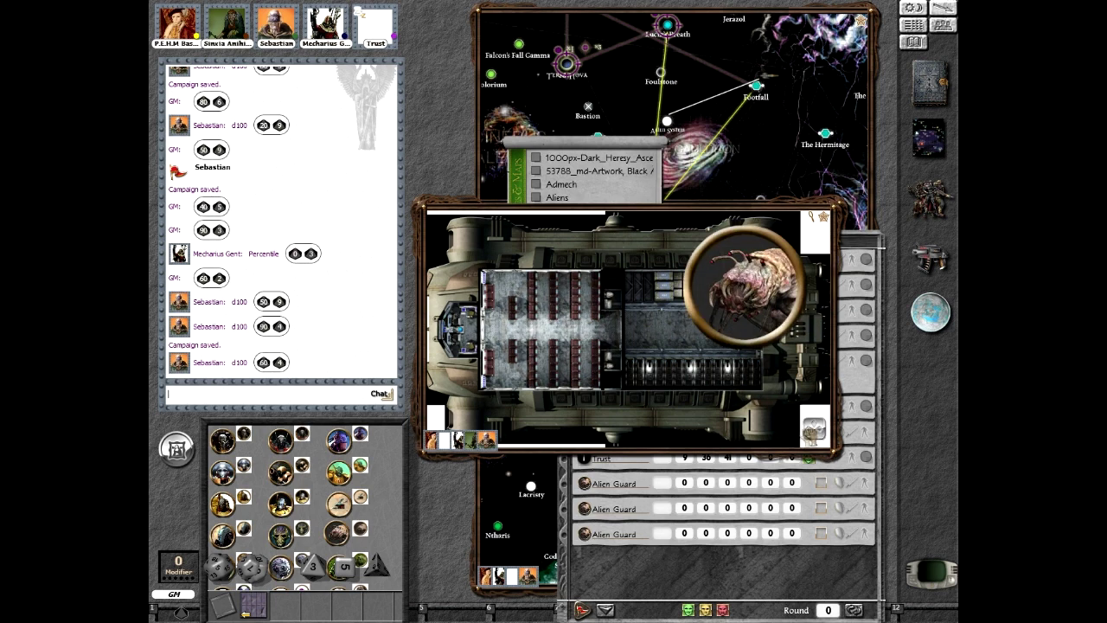
scroll(606, 329, "left", 2)
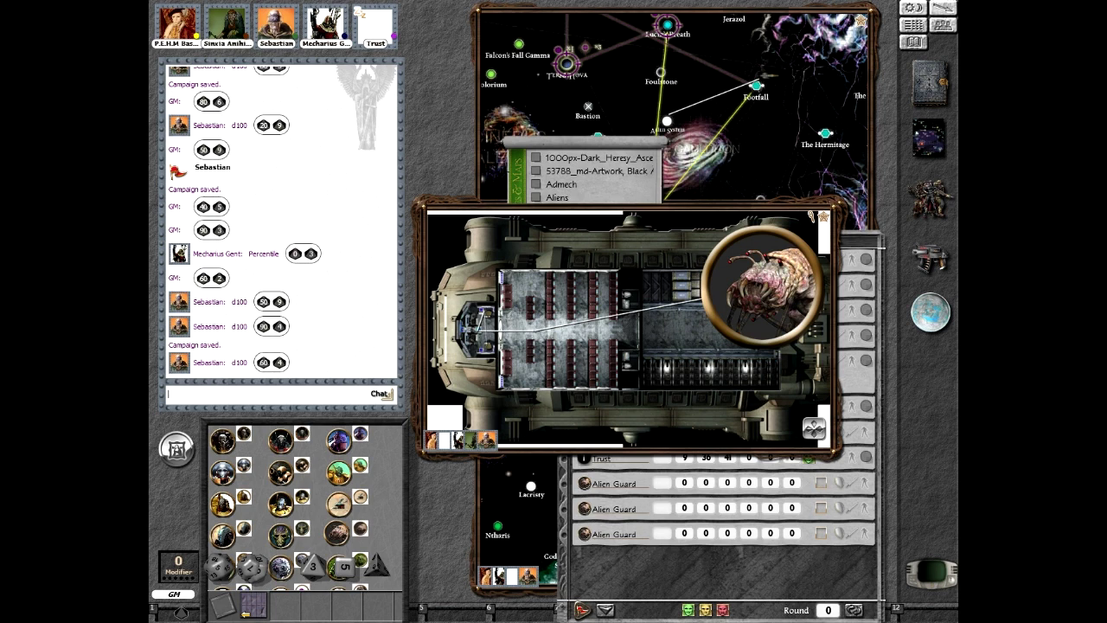
Roll a d100 fear check into chat while switching between tracker and lander map
left_click(580, 497)
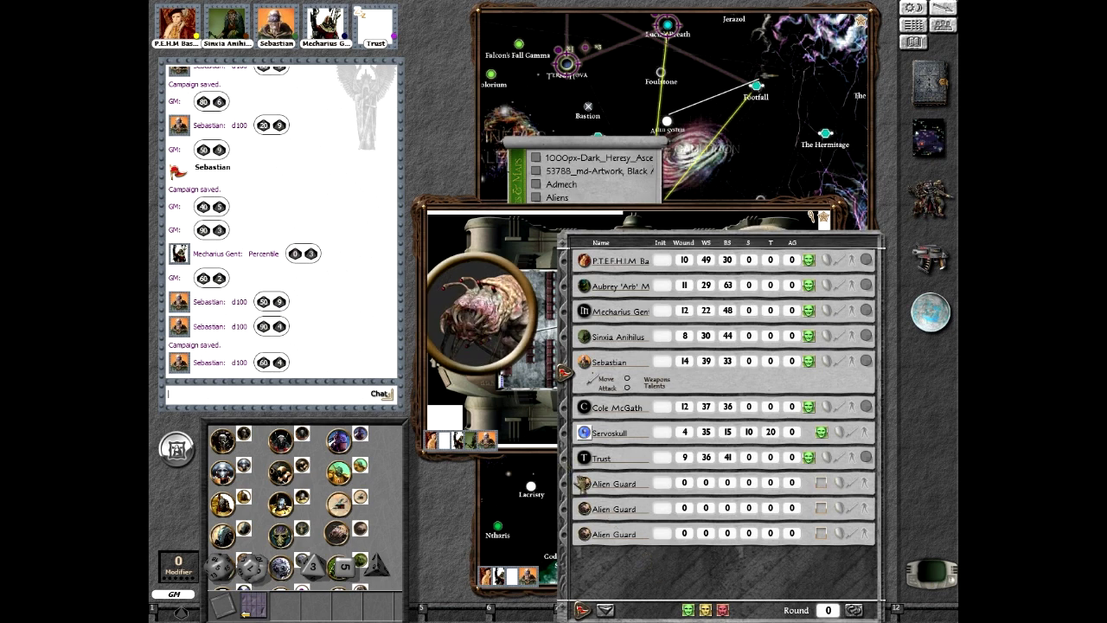
left_click_drag(586, 494, 534, 359)
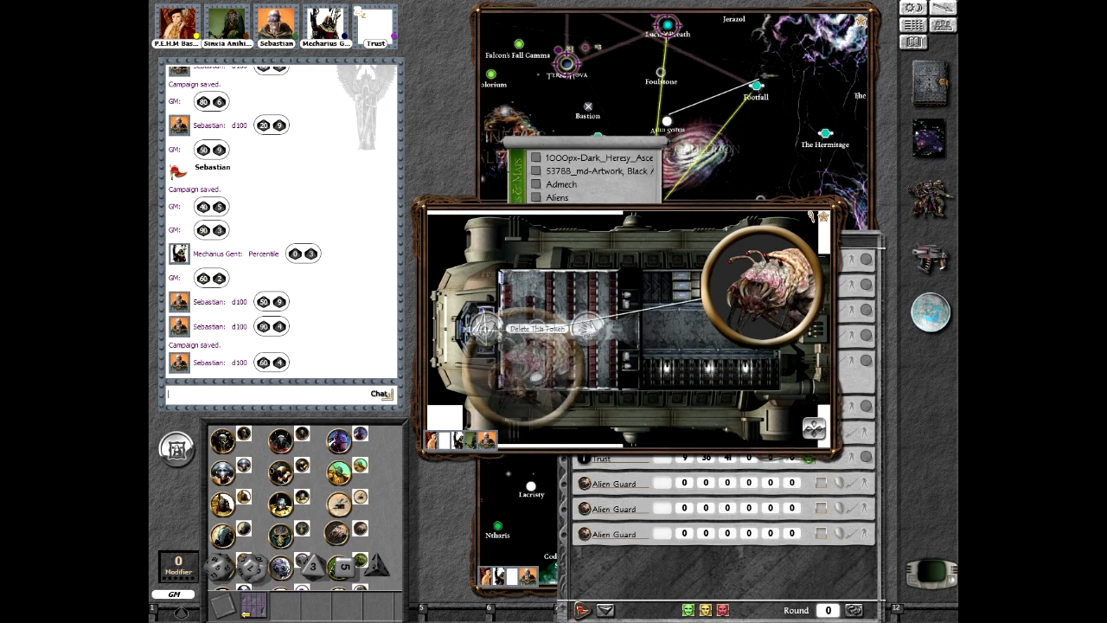
left_click(586, 489)
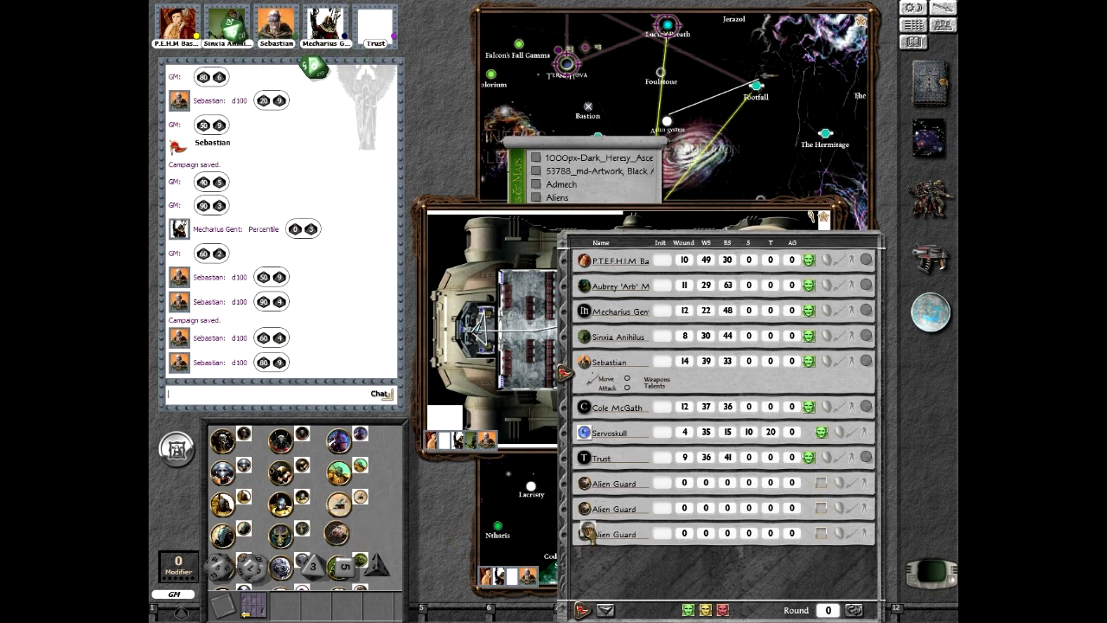
left_click_drag(360, 562, 418, 519)
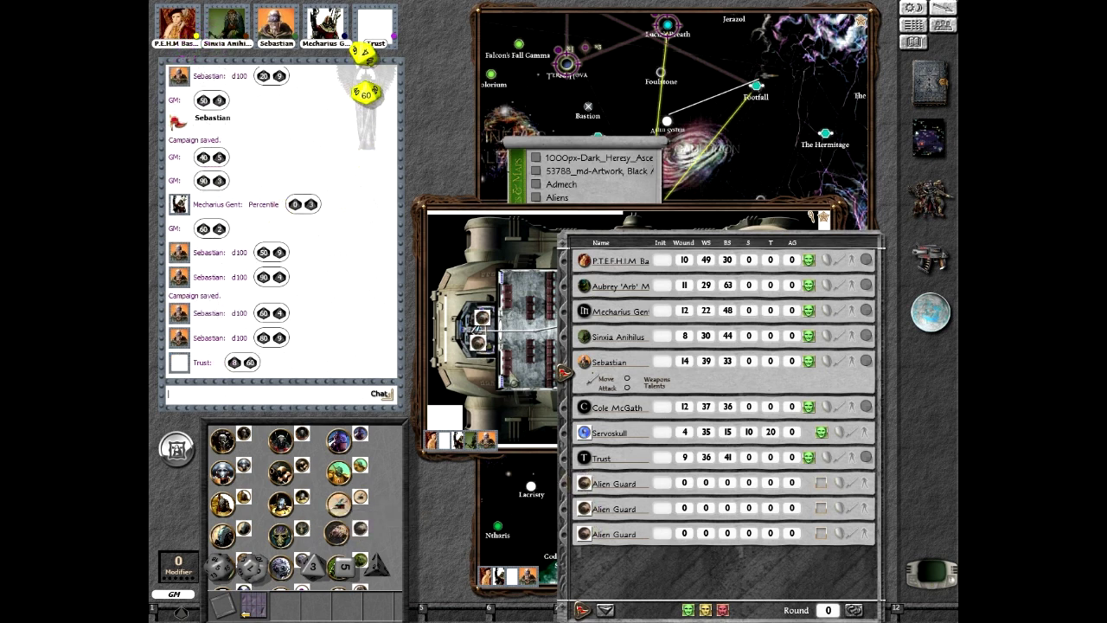
left_click(519, 333)
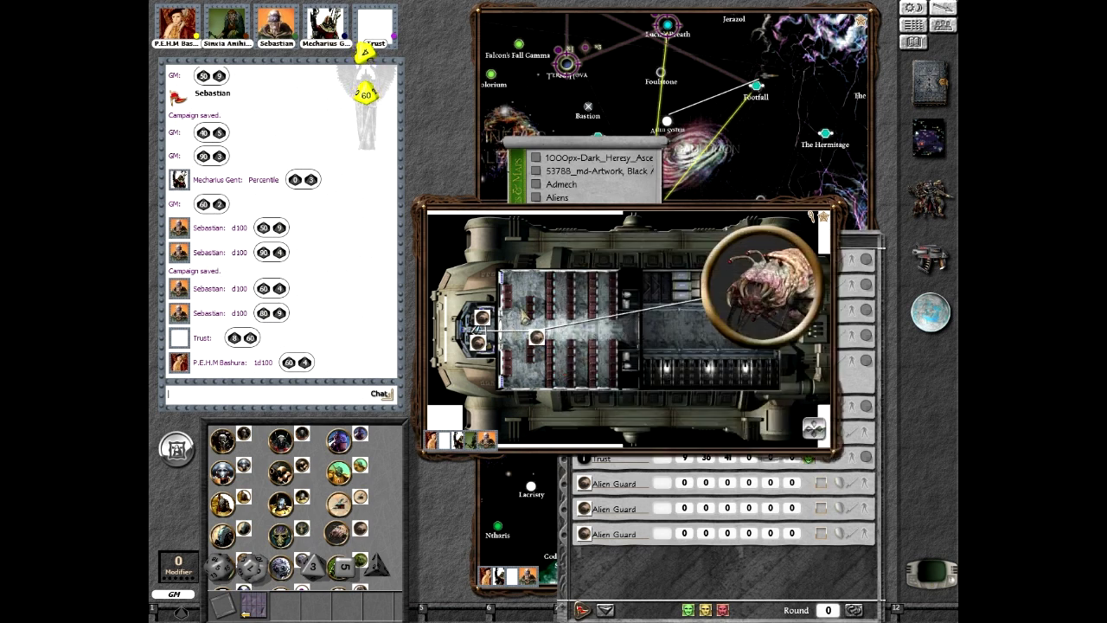
Append 1, 2 and 3 to the three Alien Guard names in the combat tracker
left_click(642, 484)
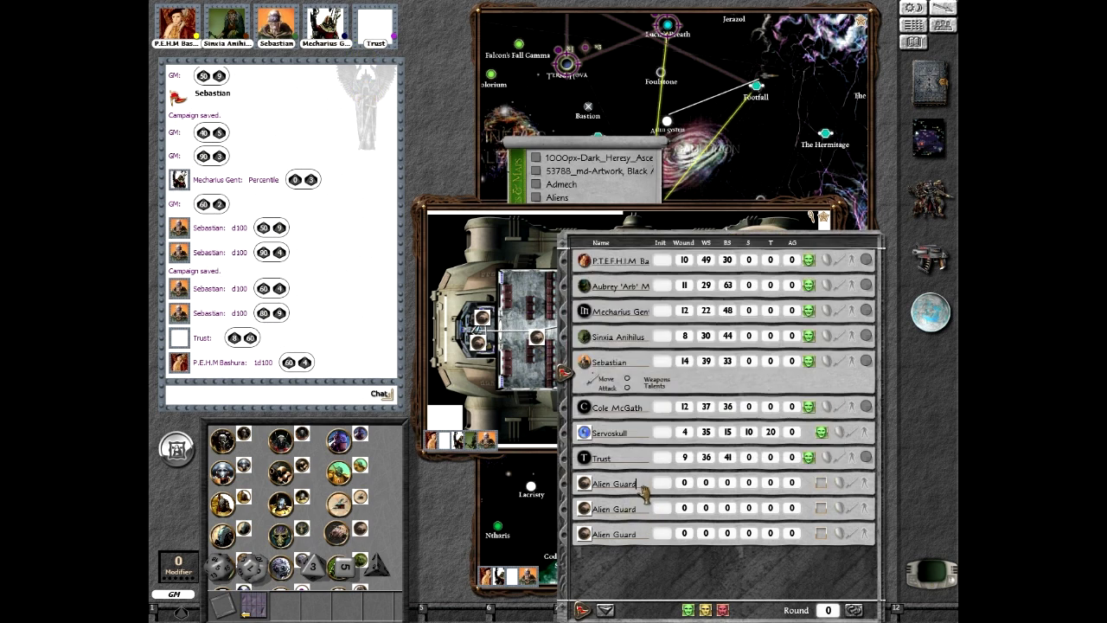
type(" 1")
left_click(650, 511)
type("2")
left_click(641, 534)
type("3")
left_click(650, 579)
left_click(503, 401)
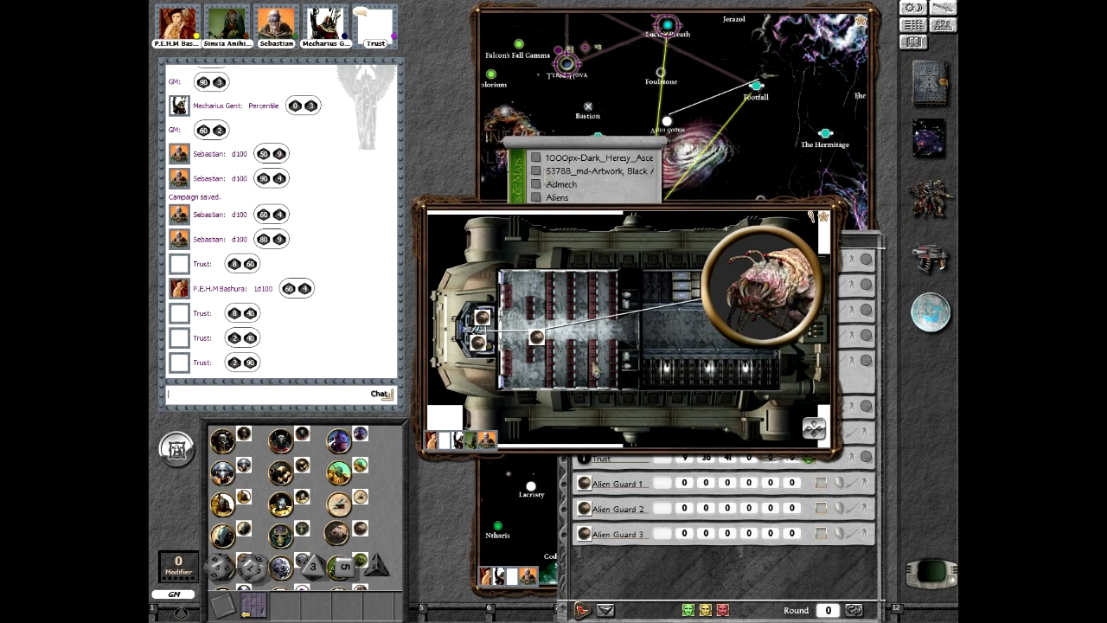
Open Trust's character sheet from the portrait, briefly switching to the map and tracker
left_click(382, 31)
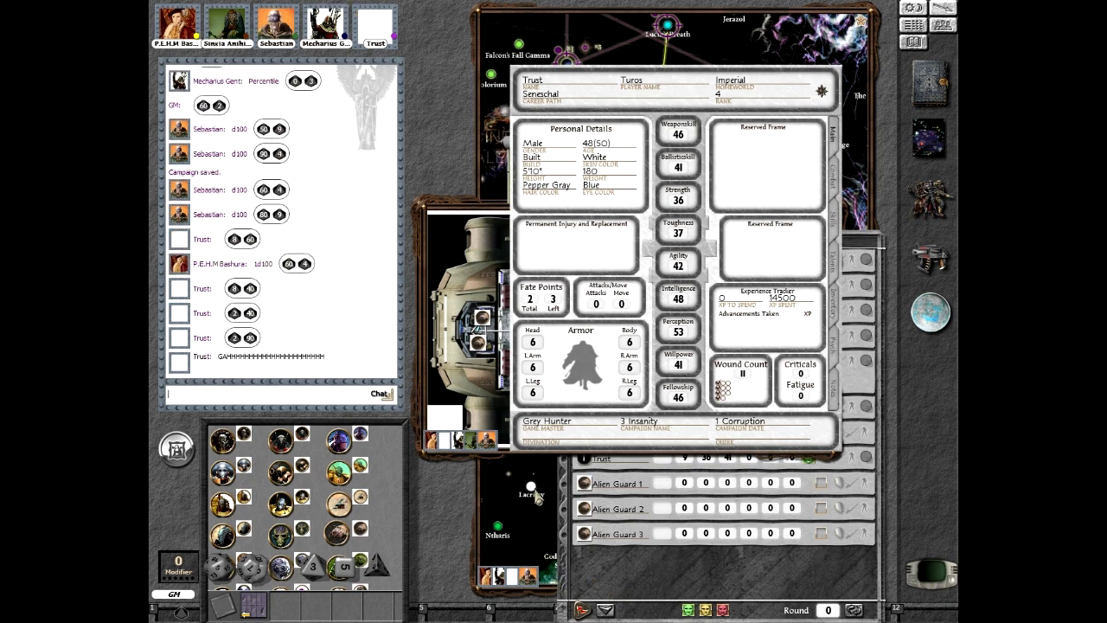
left_click(494, 377)
left_click(745, 575)
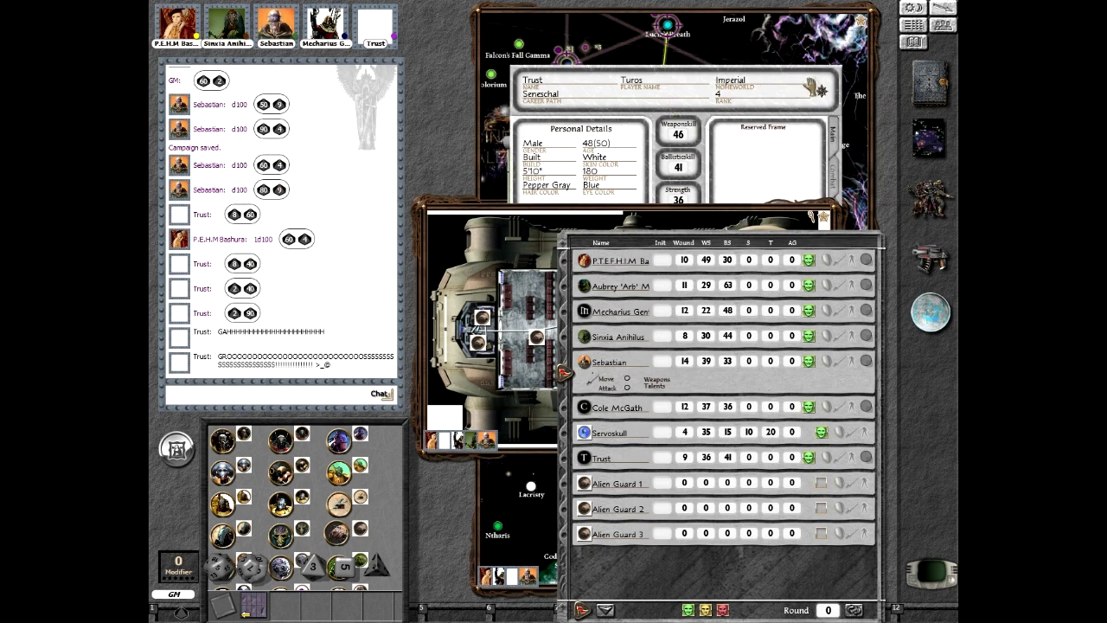
left_click(820, 90)
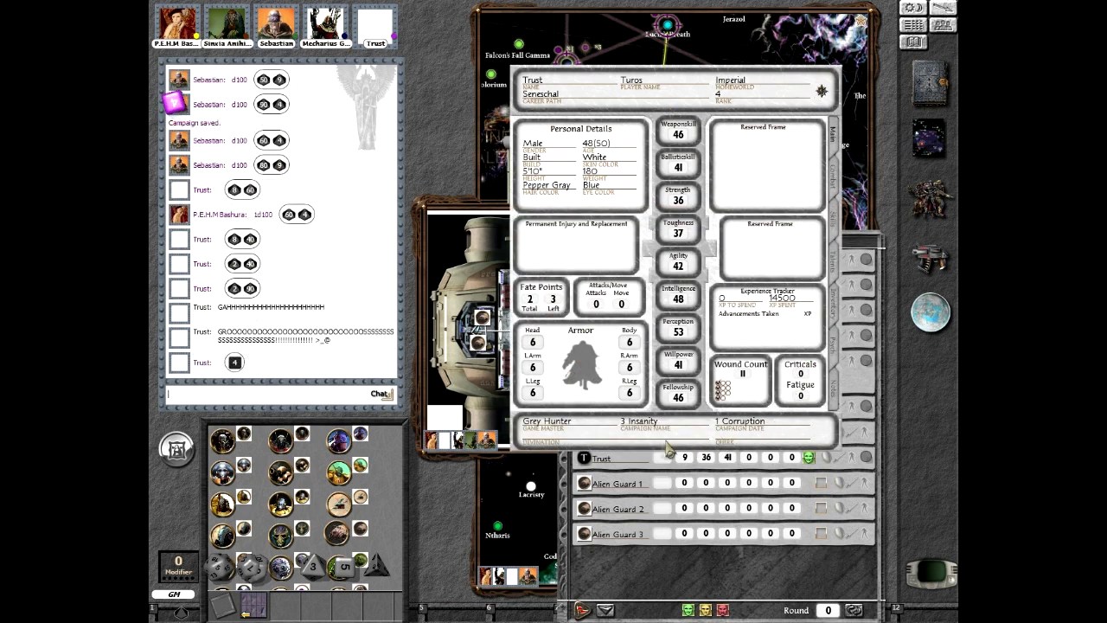
Change Trust's Insanity from 3 to 7 and close the sheet
left_click(634, 422)
key("Delete")
type("8")
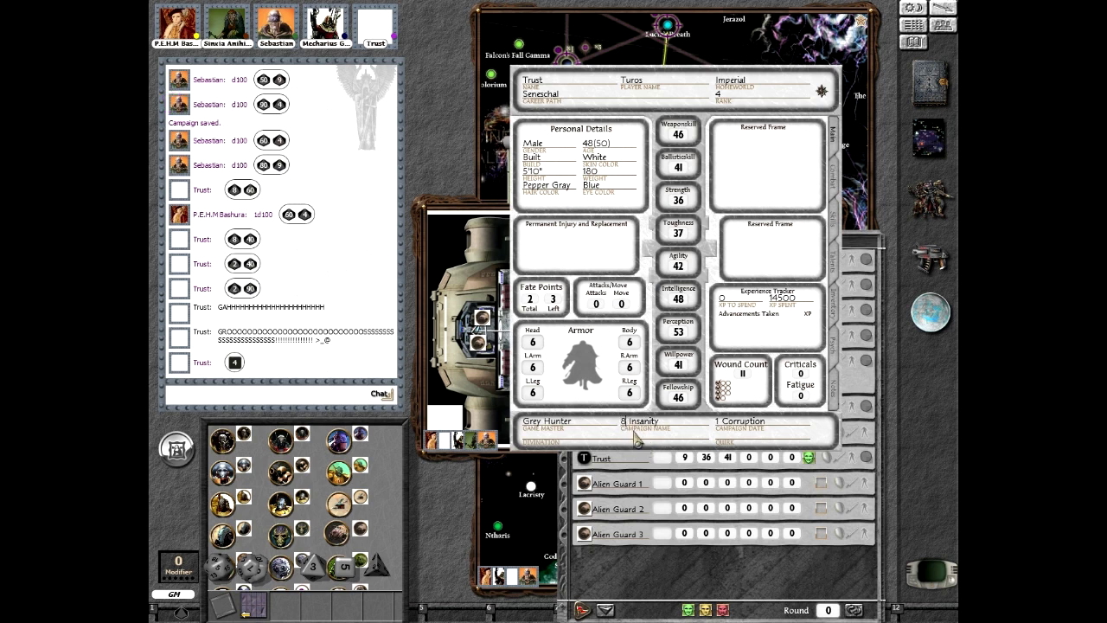
key("BackSpace")
type("7")
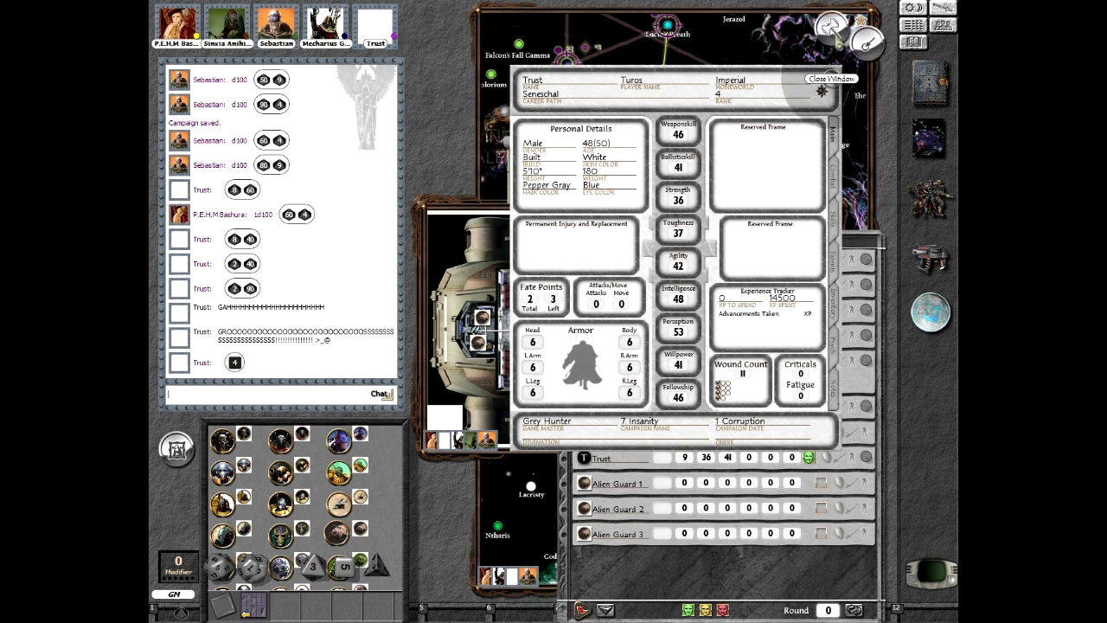
left_click(834, 74)
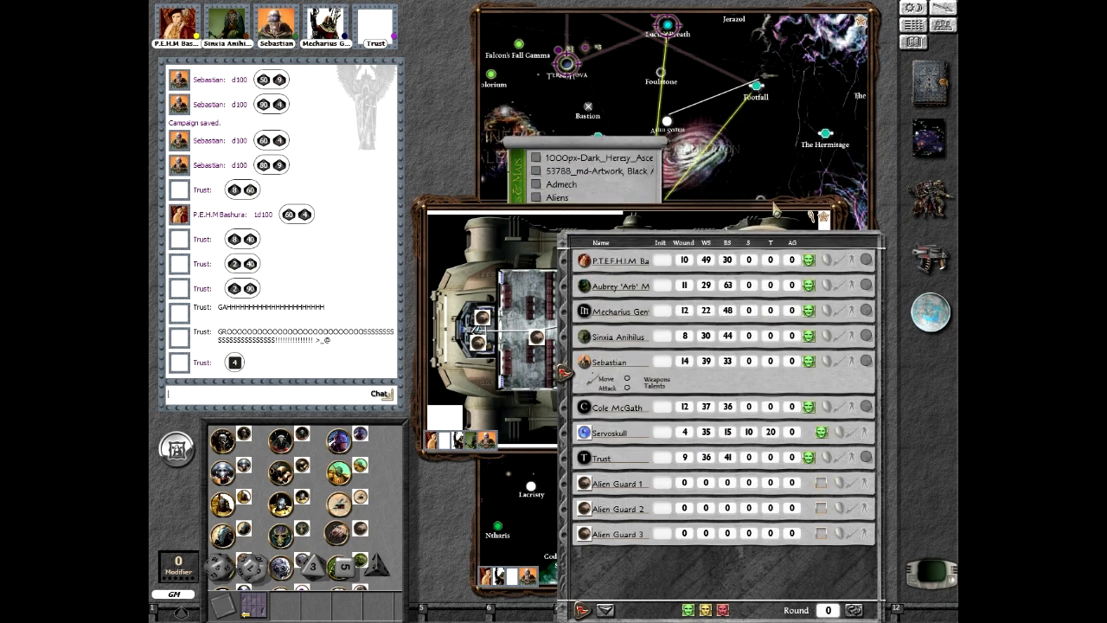
Close the combat tracker to reveal the lander map and mutant portrait
left_click(917, 30)
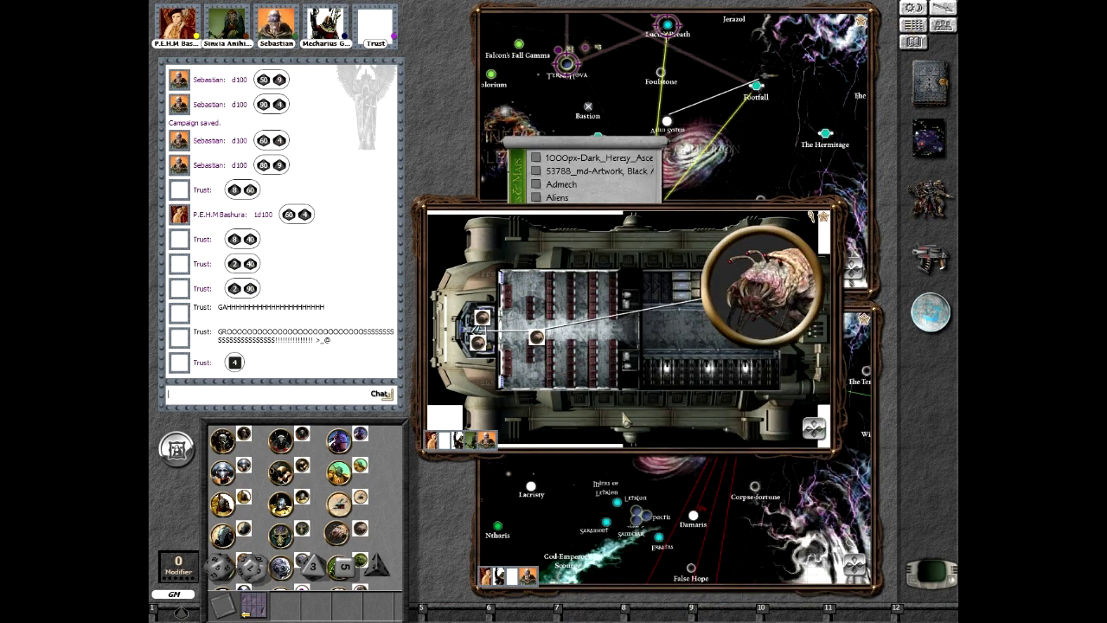